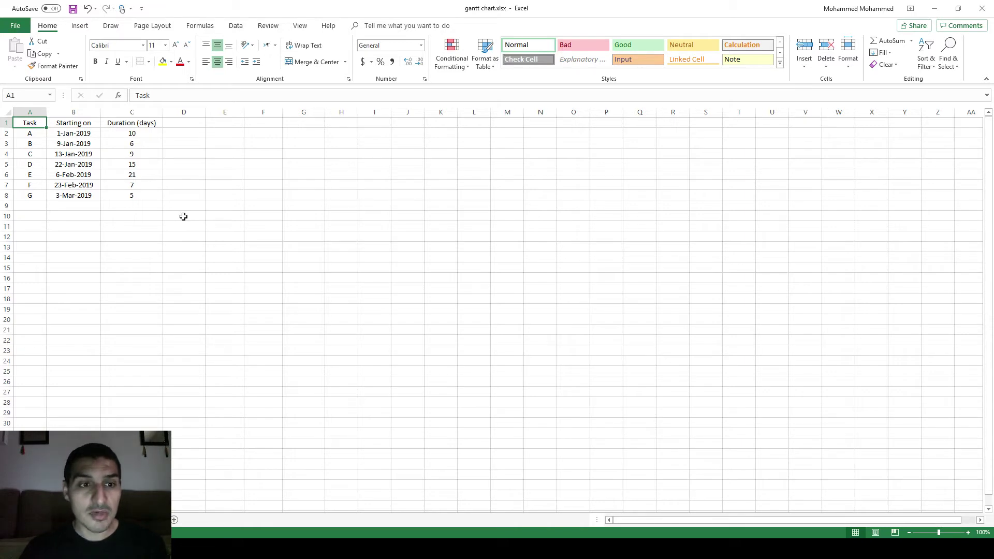
Examine the start dates and durations in the task table.
key("Down")
key("Right")
key("Right")
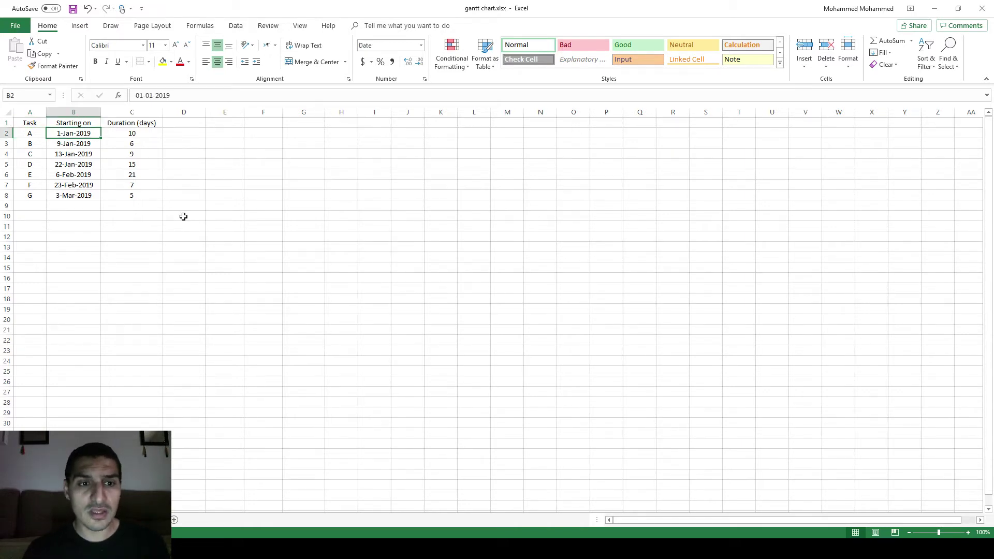
key("Down")
key("Down")
key("Down")
key("Down")
key("Down")
key("Down")
key("Down")
key("Down")
key("Down")
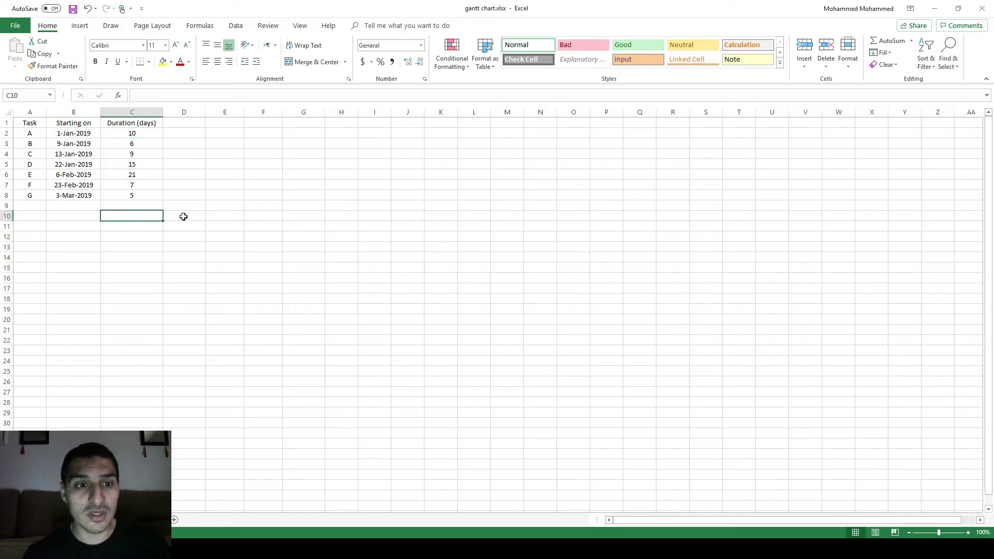
key("Down")
key("Down")
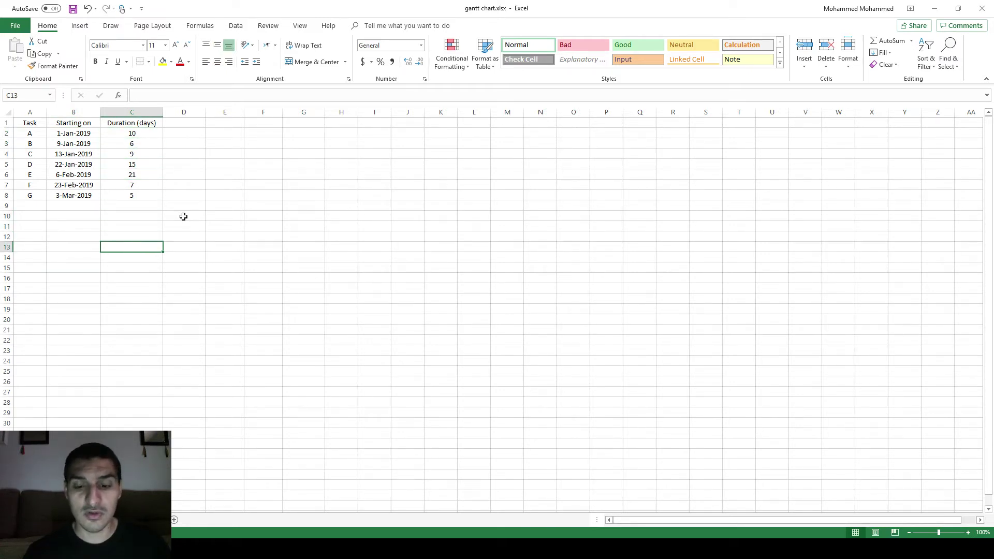
Copy task G's start date from B8 into cell C12.
key("Up")
key("Up")
key("Left")
key("Up")
key("Up")
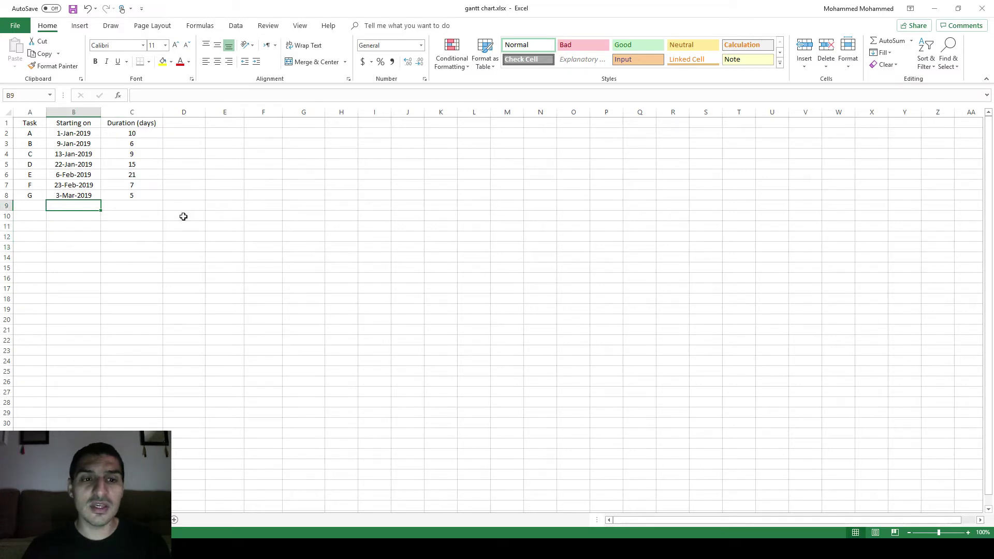
key("Up")
key("ctrl+c")
key("Right")
key("Down")
key("Down")
key("Down")
key("Down")
key("ctrl+v")
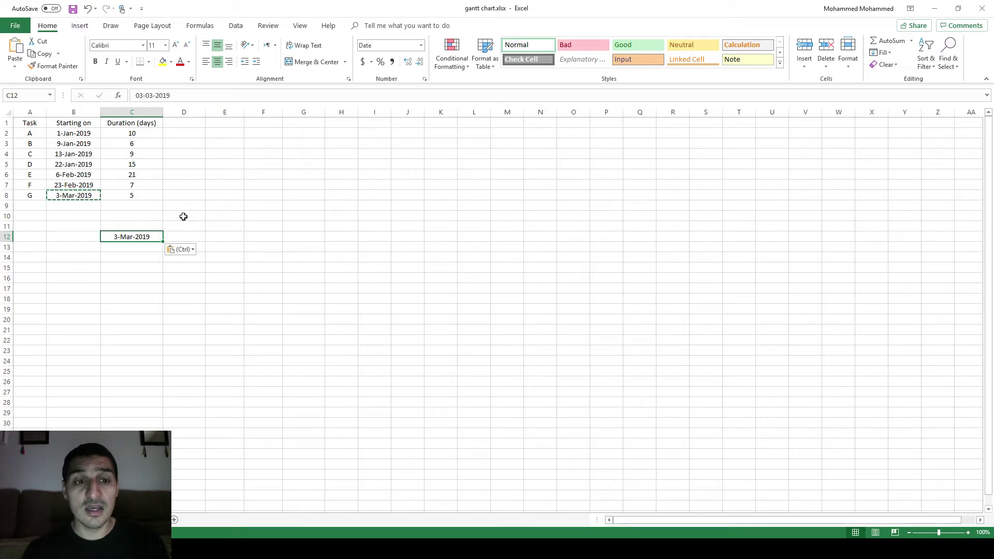
key("Escape")
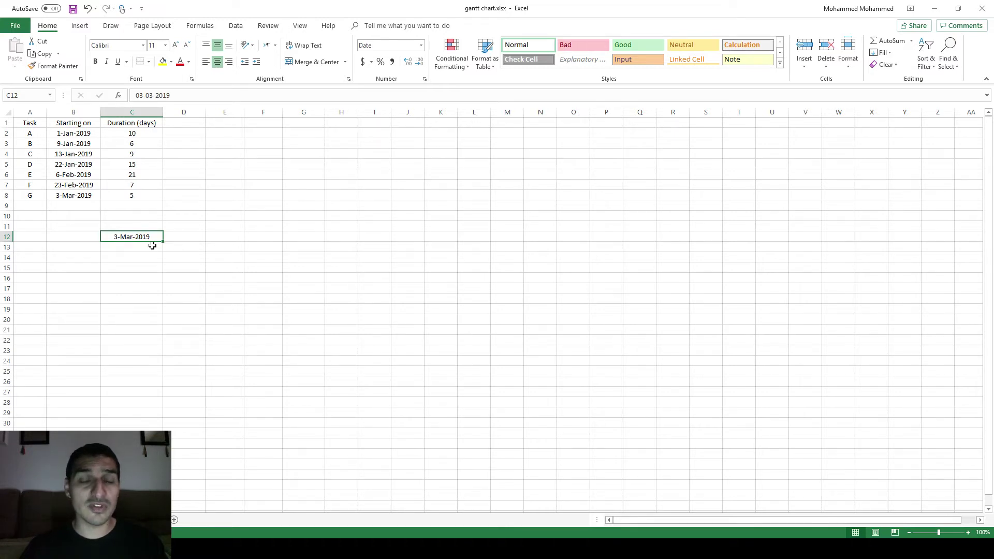
Change the number format of C12 to General.
key("ctrl+1")
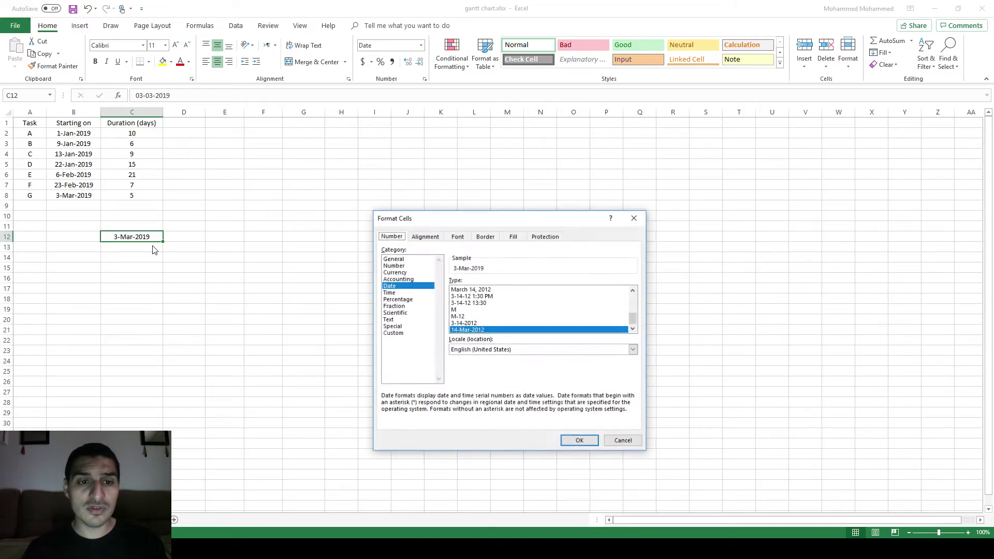
left_click(391, 260)
key("Return")
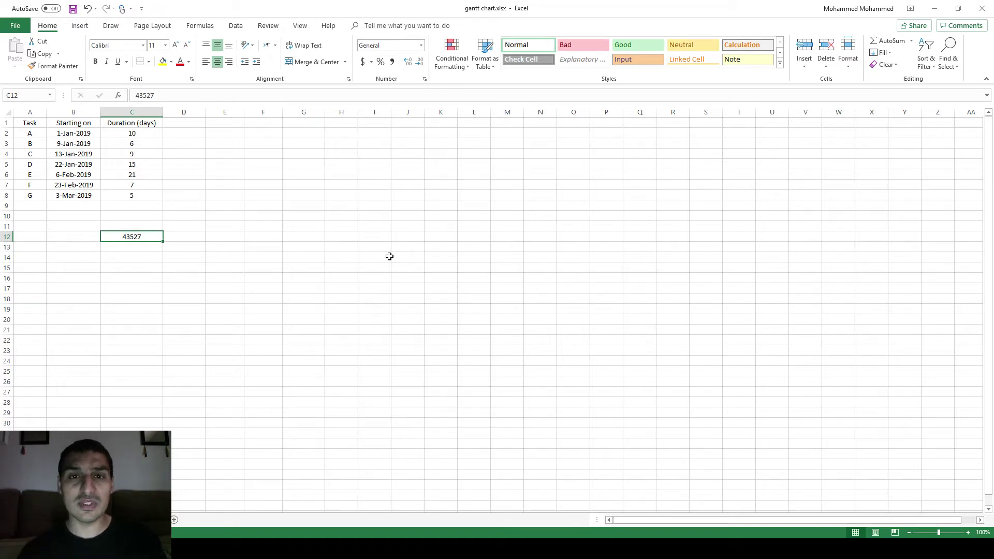
Enter 1 in C13 and apply the date format of B8 to it with Format Painter.
key("Return")
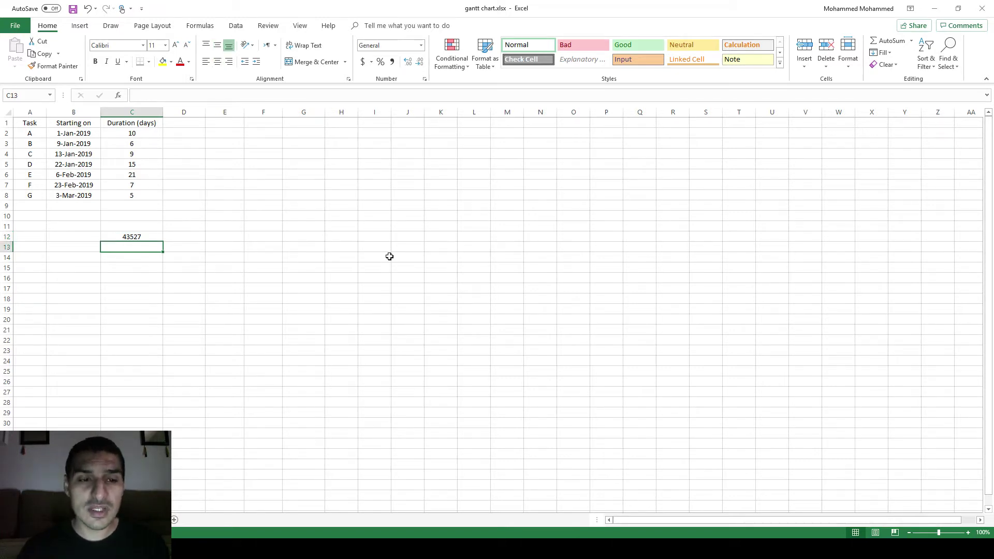
type("1")
key("ctrl+Return")
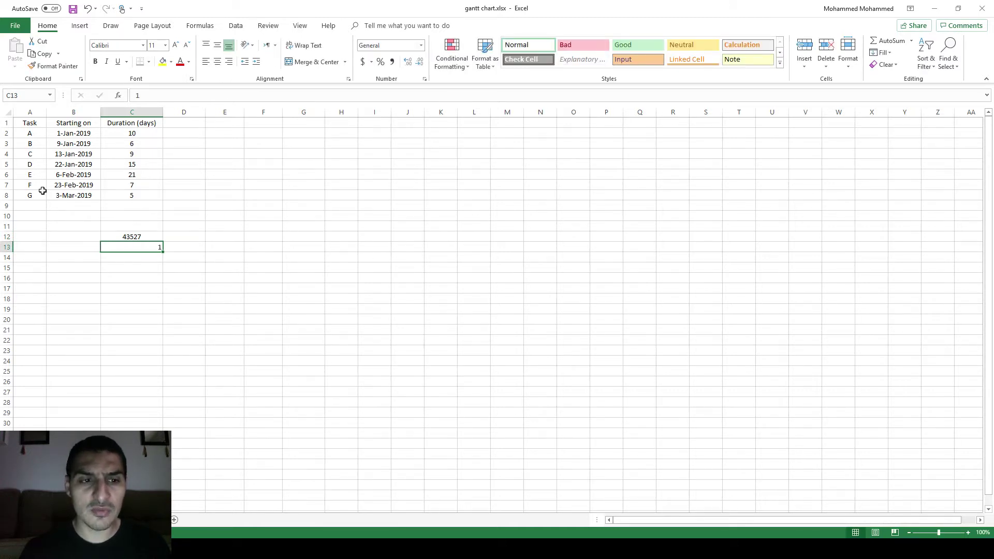
left_click(68, 192)
left_click(66, 67)
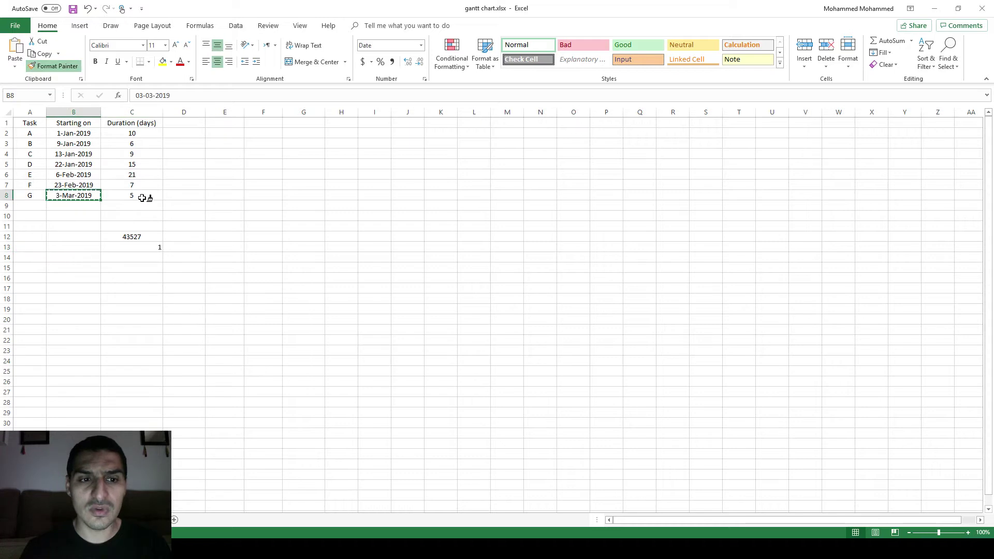
left_click(151, 247)
left_click(158, 292)
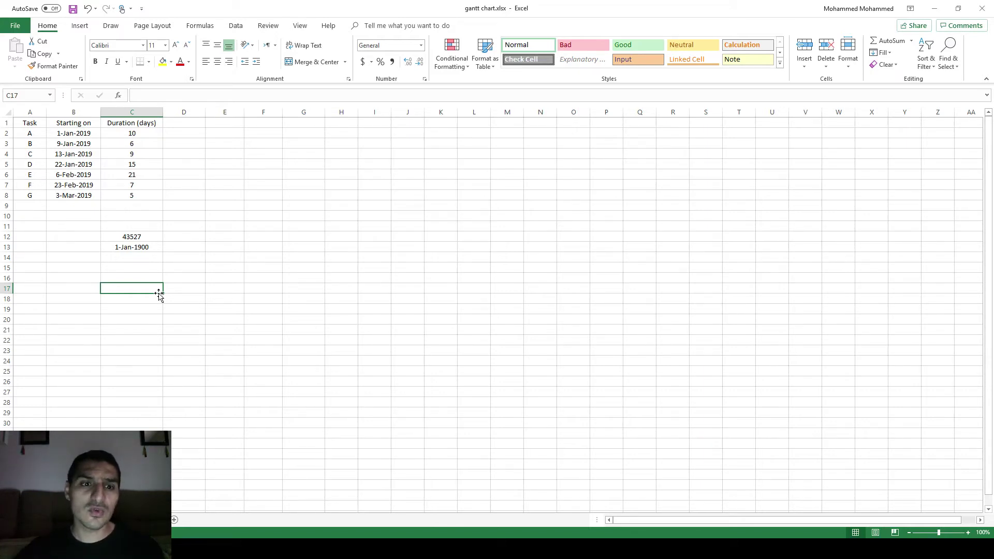
left_click(115, 244)
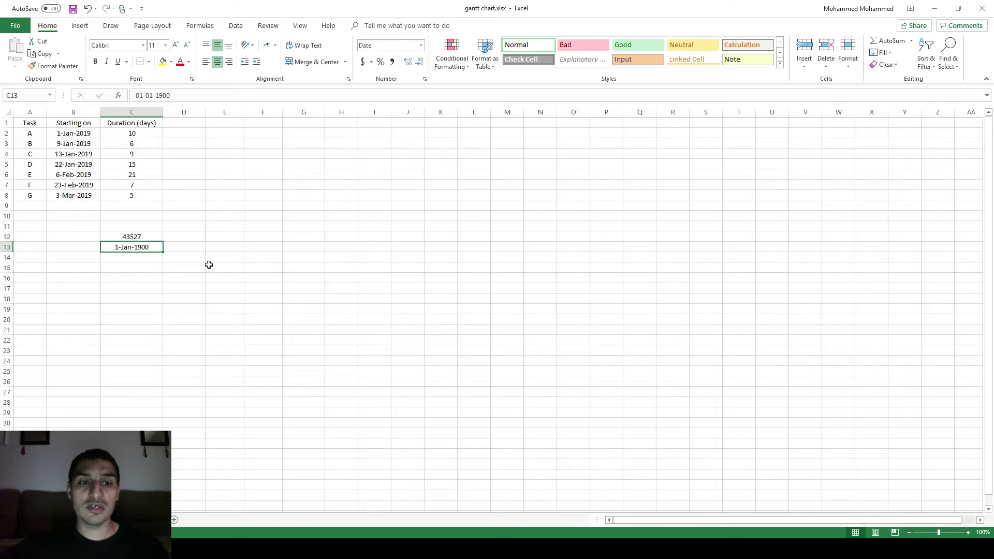
key("Right")
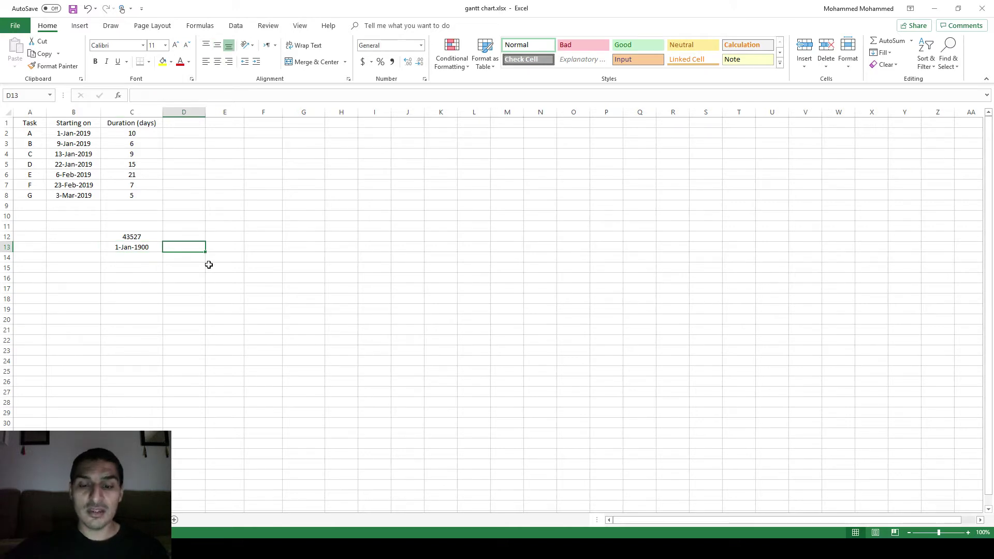
type("=1")
key("Escape")
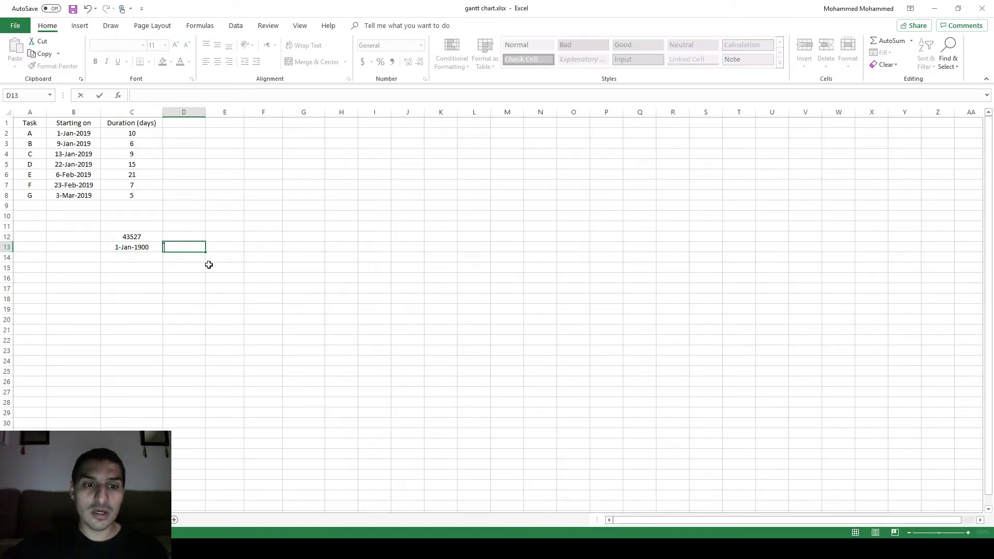
type("=")
key("Escape")
key("Left")
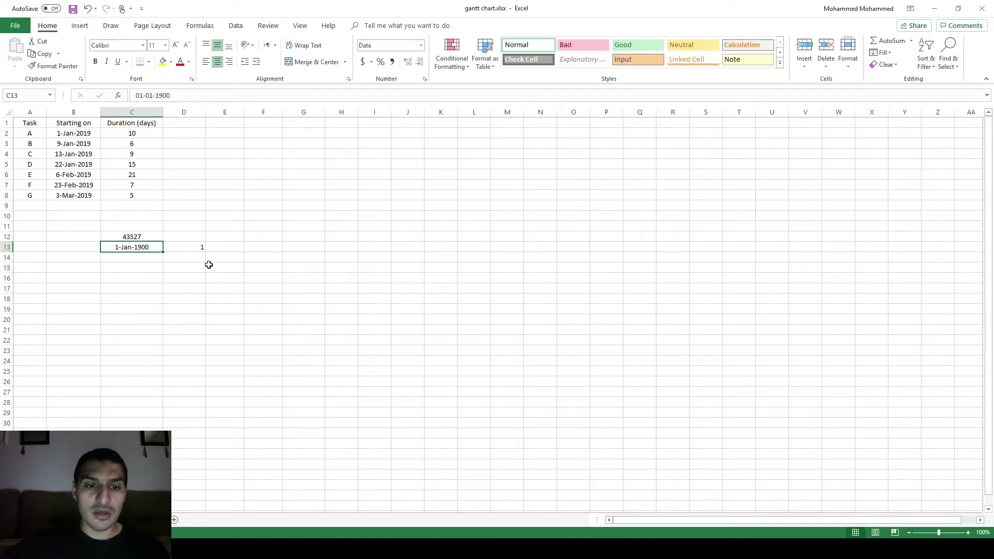
Enter the formula =1+C13 in D13 to add one day to the date beside it.
key("Right")
type("=1+")
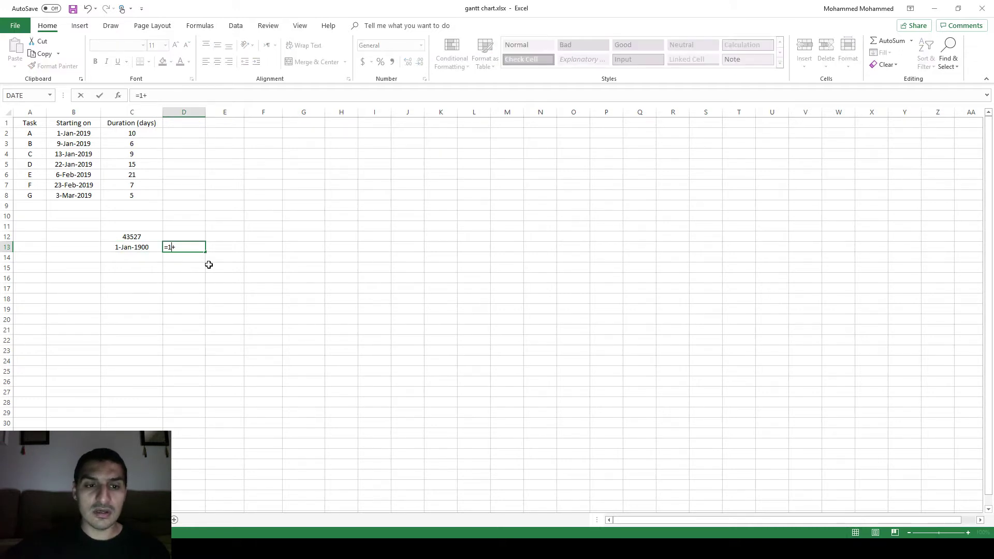
key("Return")
key("Escape")
key("Return")
key("Return")
key("Escape")
key("Return")
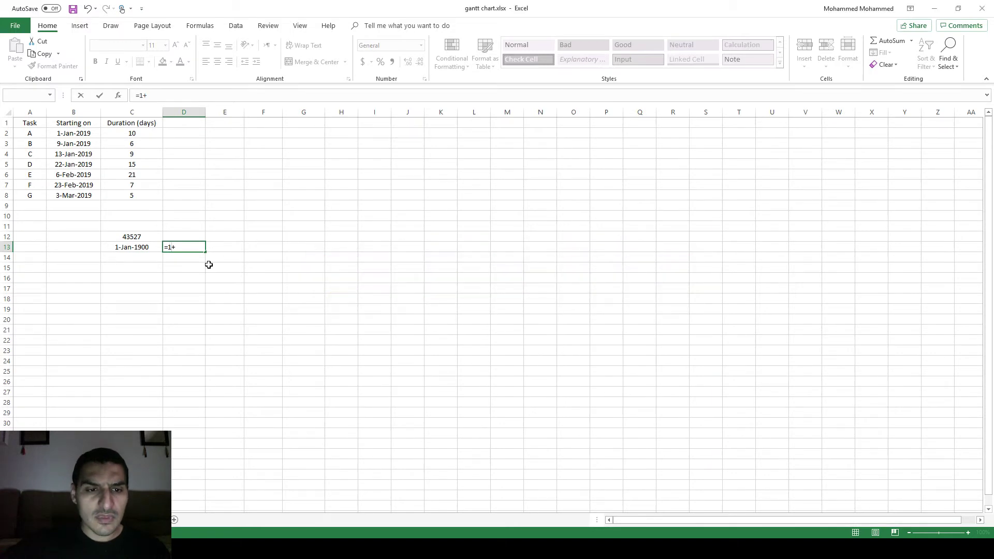
key("Left")
key("Return")
key("Up")
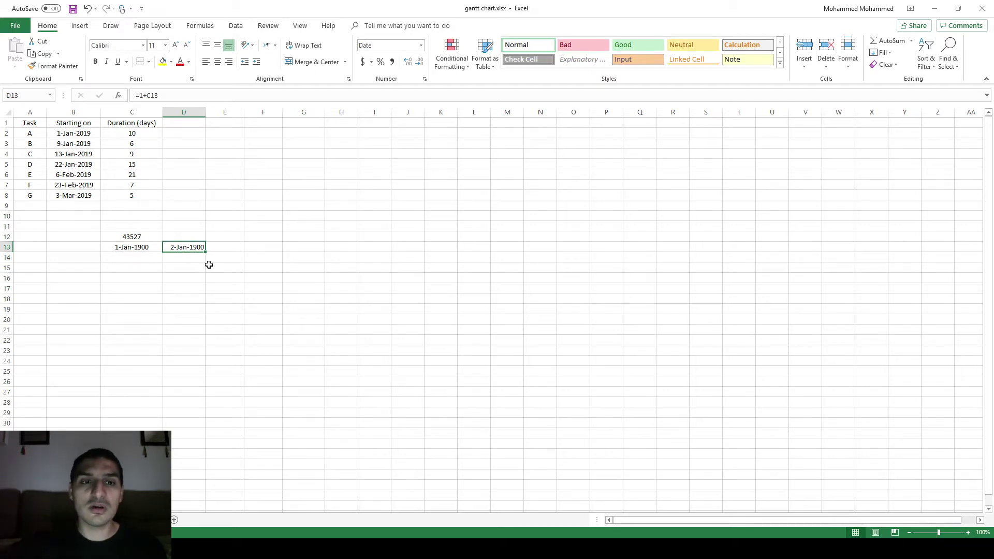
Compare the serial number in C12 with the dates in C13 and D13.
left_click(145, 238)
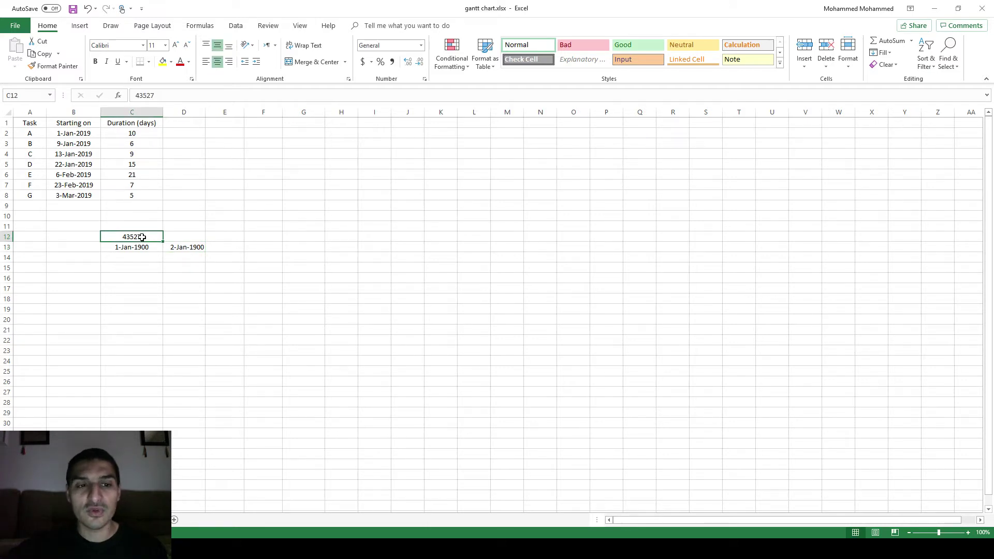
key("Right")
key("Down")
key("Down")
key("Up")
key("Up")
key("Up")
key("Left")
key("Down")
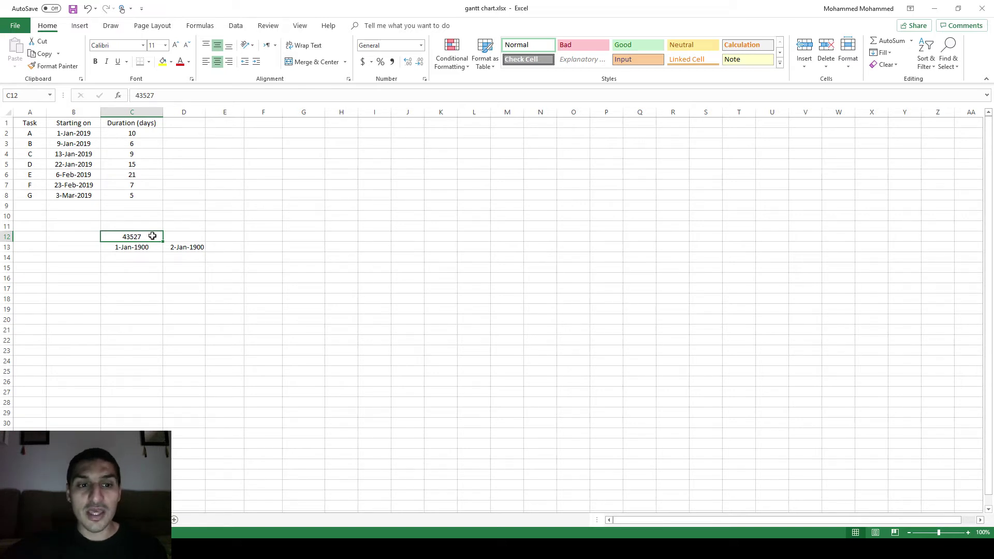
Enter the formula =C13-5 in C15 to subtract five days from the date in C13.
left_click(122, 247)
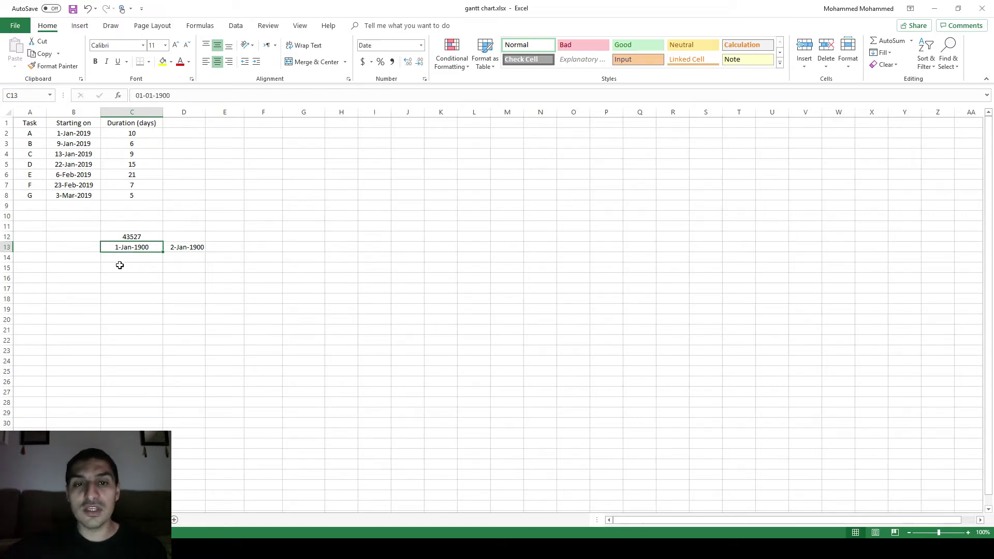
key("Down")
key("Down")
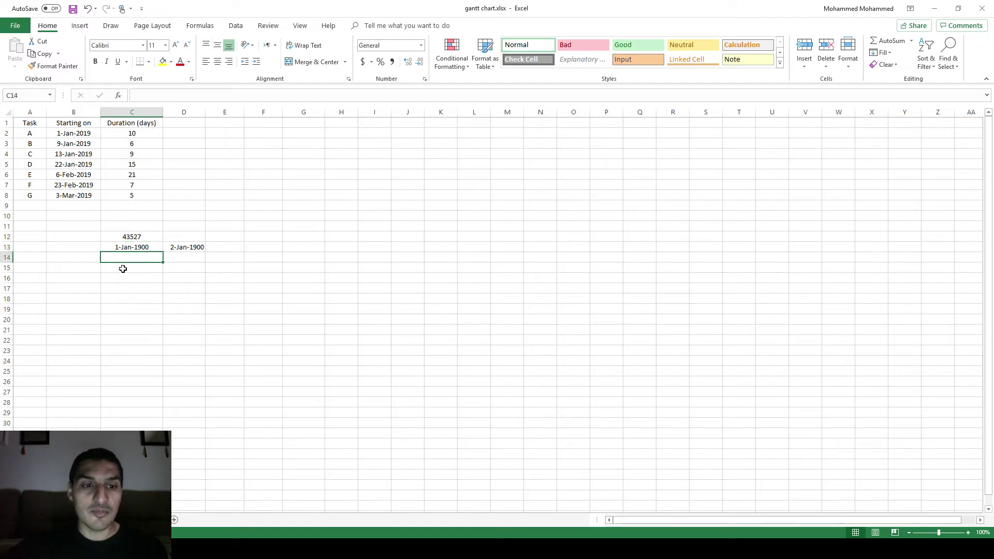
type("=")
key("Up")
key("Up")
type("-D13")
key("Tab")
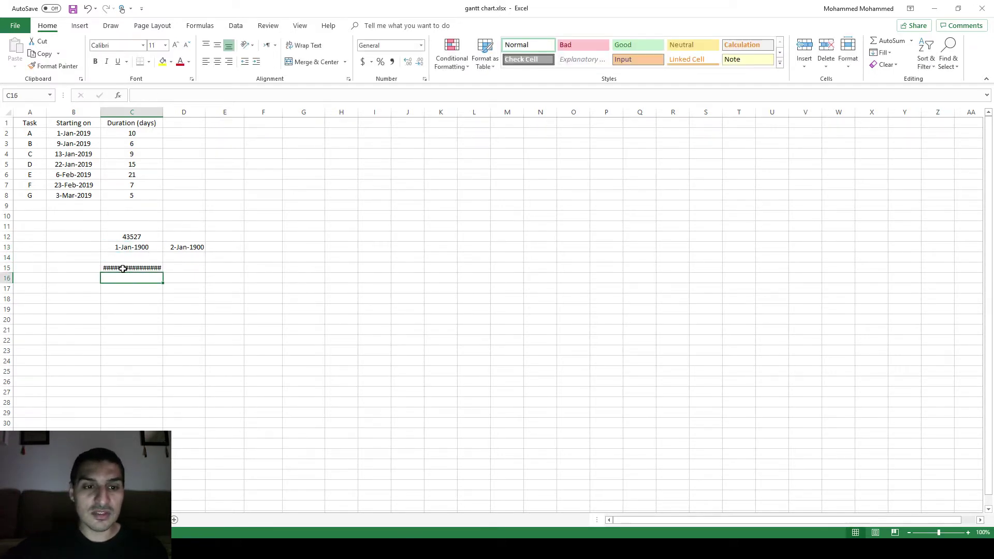
Widen column C slightly and replace the formula in C15 with its calculated value.
left_click(123, 269)
double_click(123, 269)
key("Return")
mouse_move(163, 112)
left_mouse_down()
mouse_move(232, 110)
mouse_move(164, 114)
left_mouse_up()
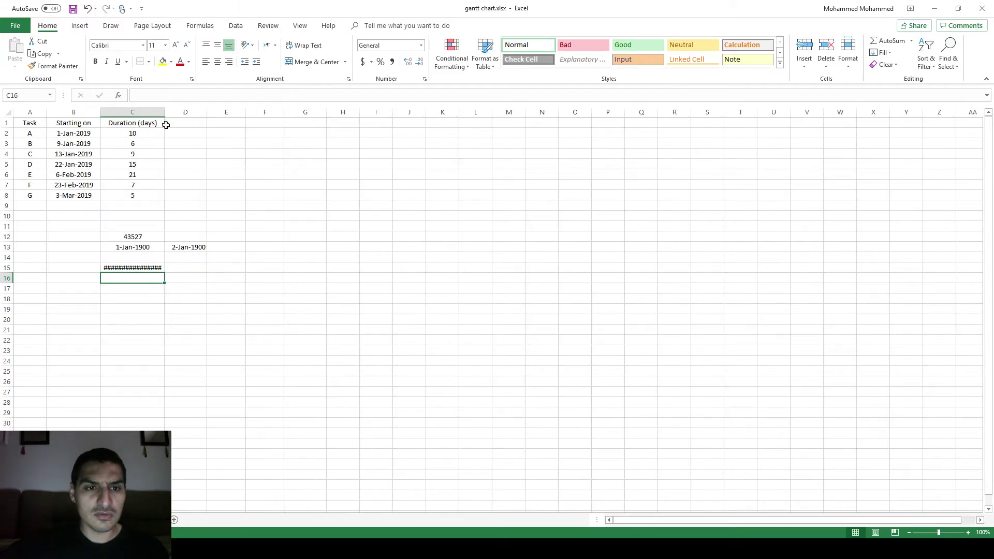
left_click(150, 267)
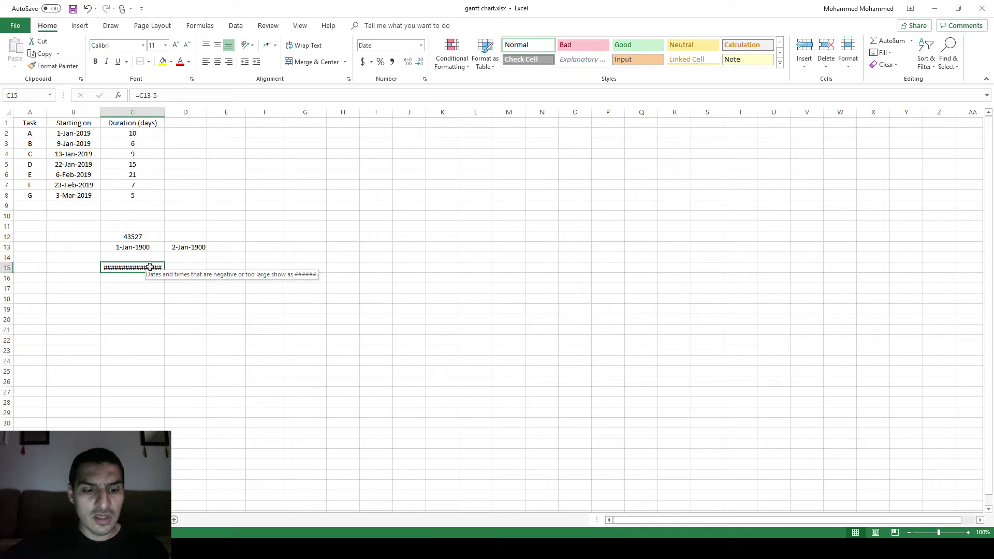
double_click(150, 267)
key("F9")
key("ctrl+Return")
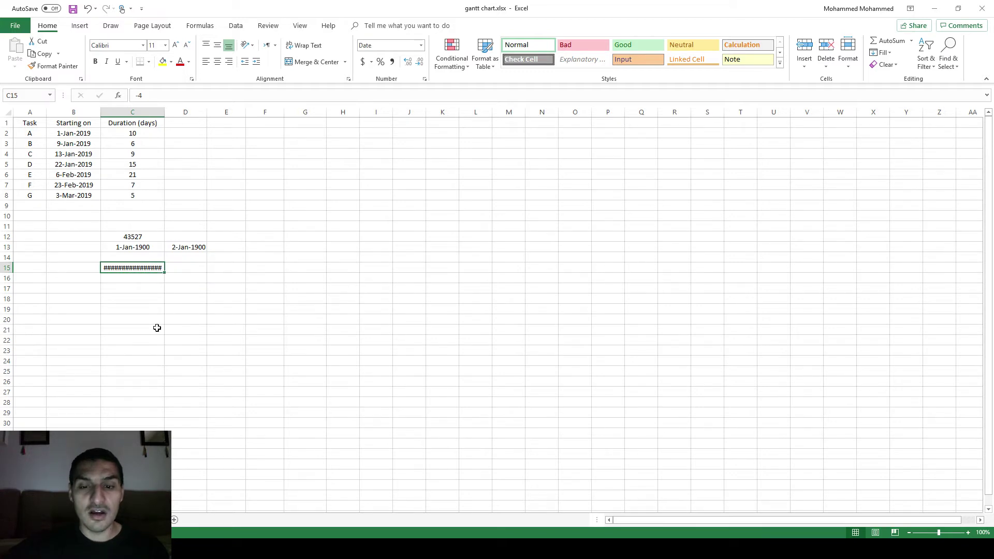
Clear C15 and narrow column C to about the width of its Duration (days) header.
key("Delete")
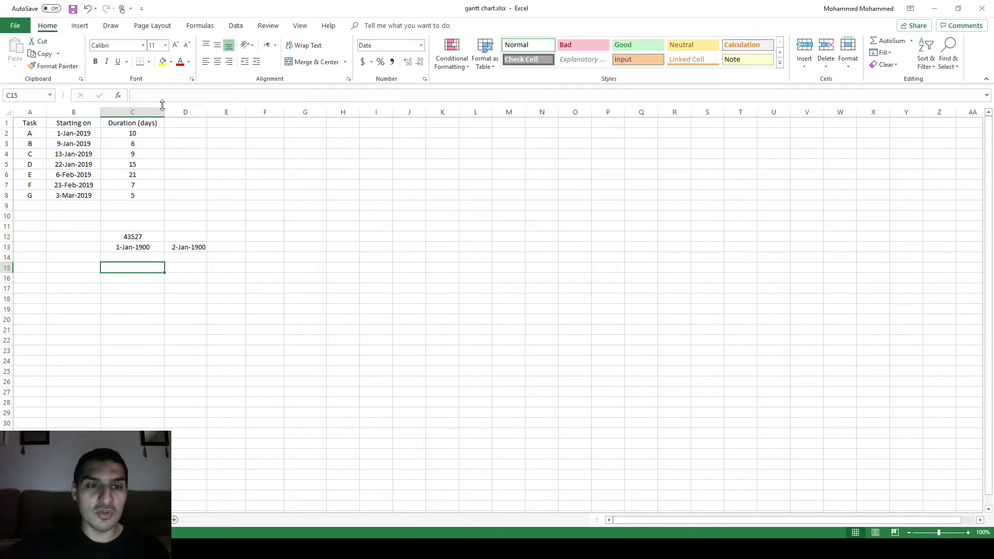
left_click_drag(163, 111, 154, 112)
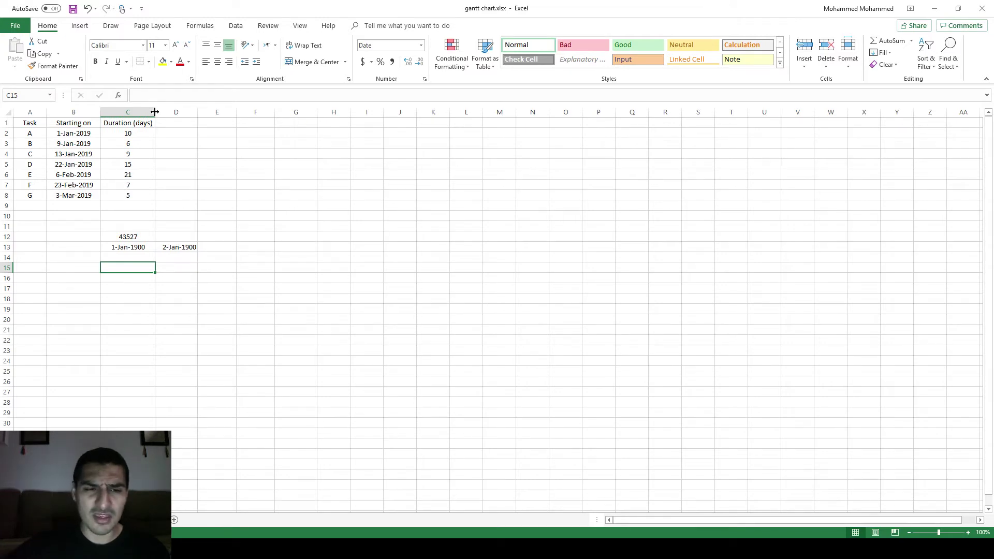
Enter the date 1/12/1890 in C15.
type("1/12")
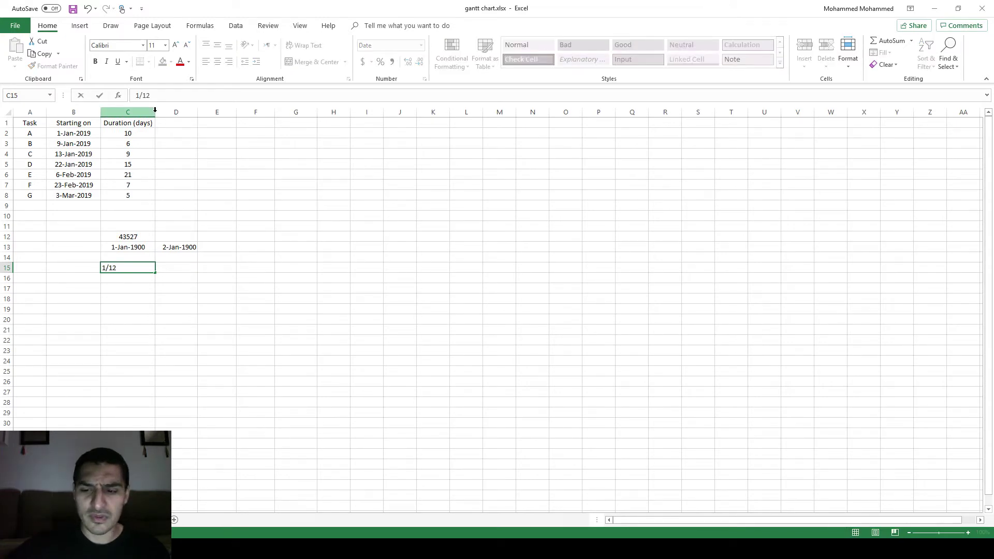
type("/18")
type("0")
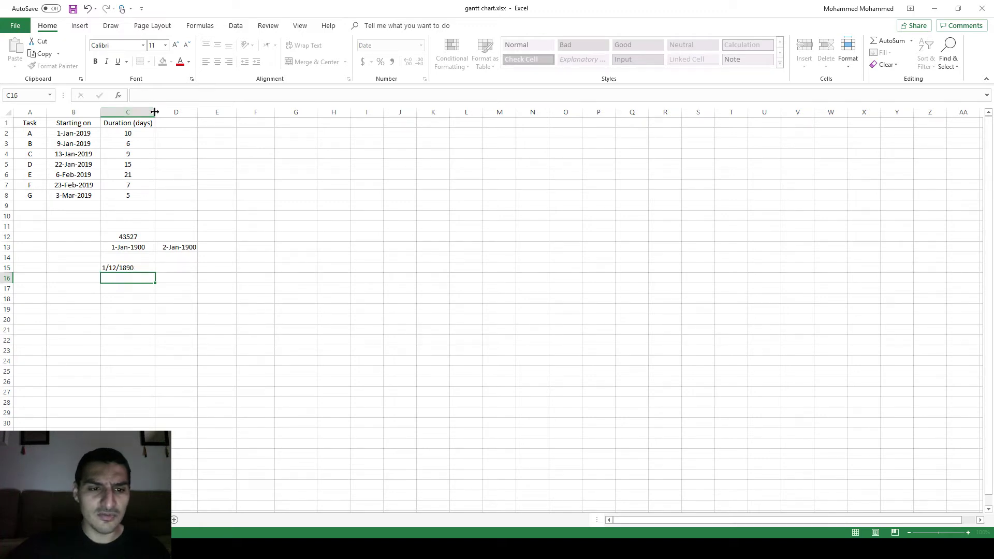
key("Return")
key("Up")
key("F2")
key("Return")
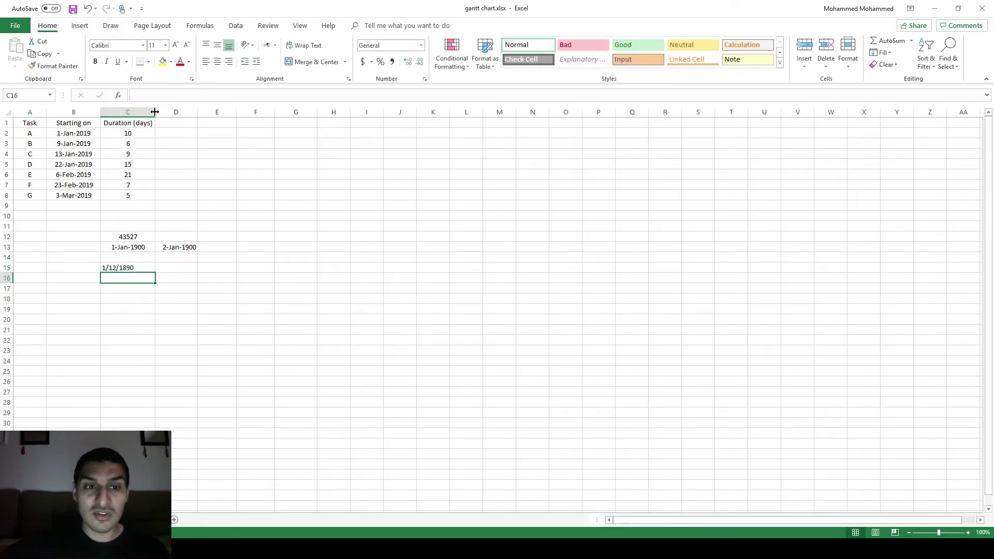
Try adding one day to the 1890 date with =C15+1 in C16, and clear C15:C16.
type("=C15+1")
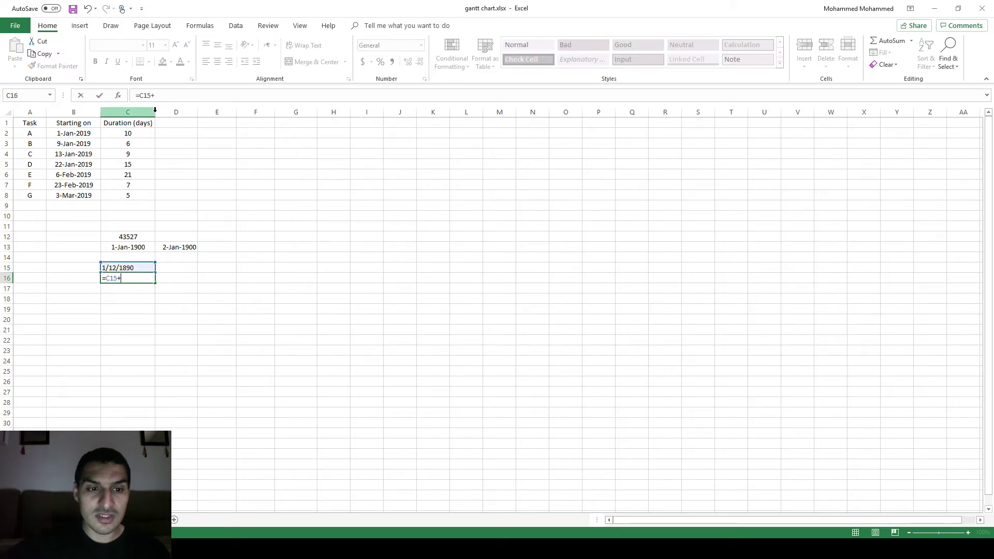
key("Return")
key("Up")
key("Up")
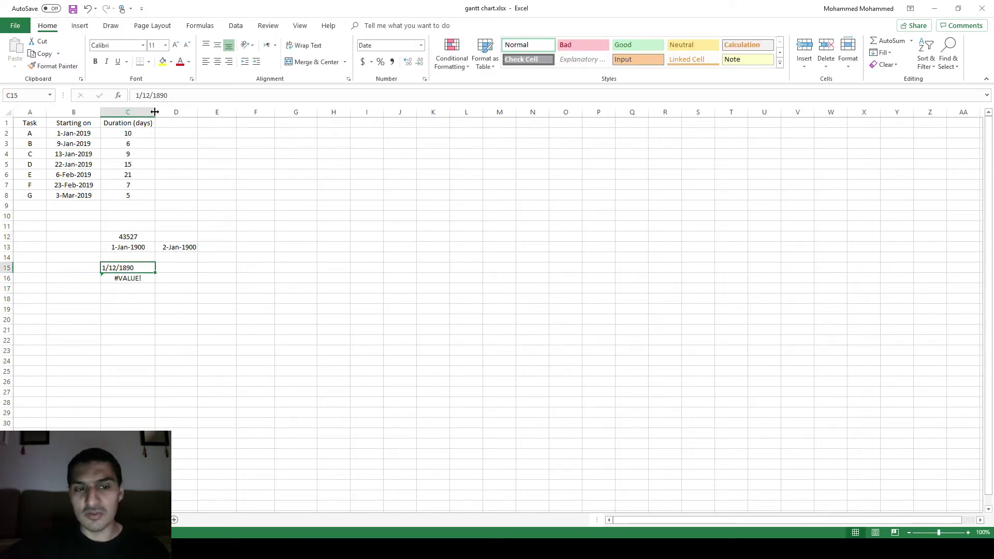
key("shift+Down")
key("Delete")
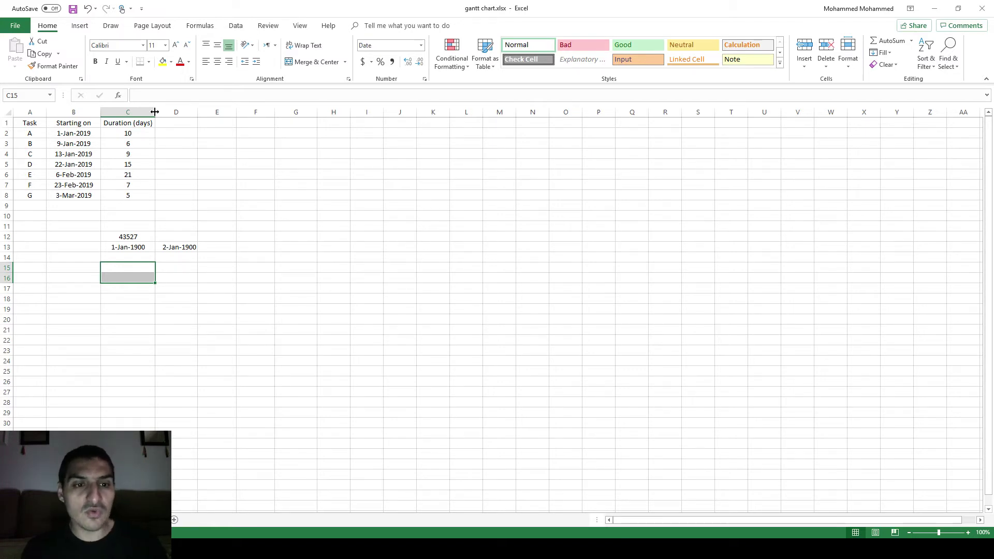
Move the sample date cells C12:D13 to A21:B22, below the task table, and select the empty cell E2.
left_click_drag(127, 237, 166, 247)
left_click(139, 238)
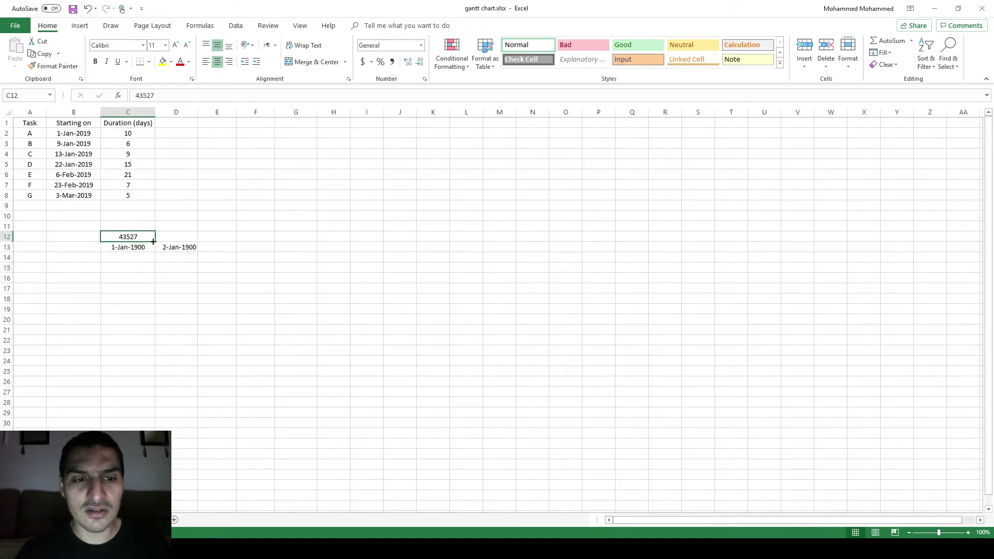
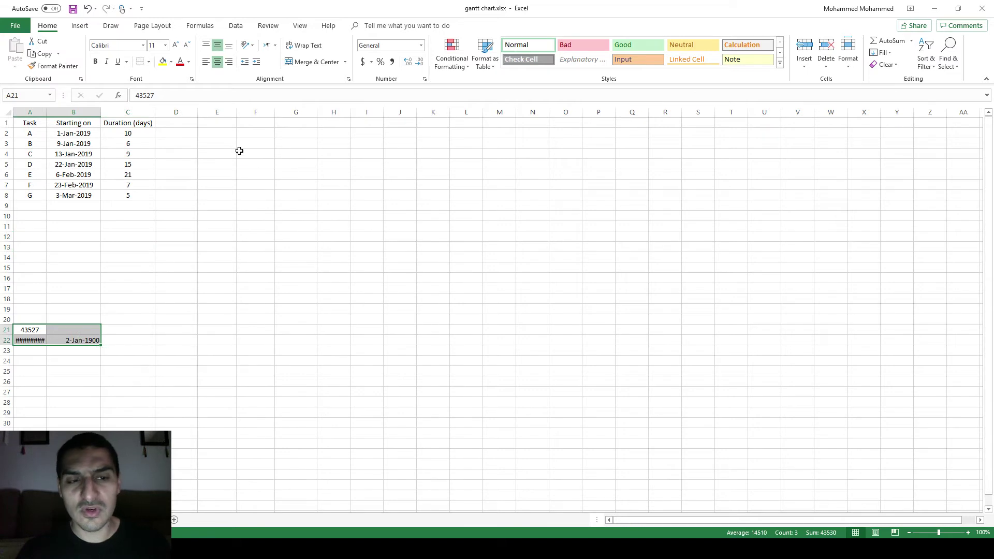
key("Left")
key("Up")
key("Up")
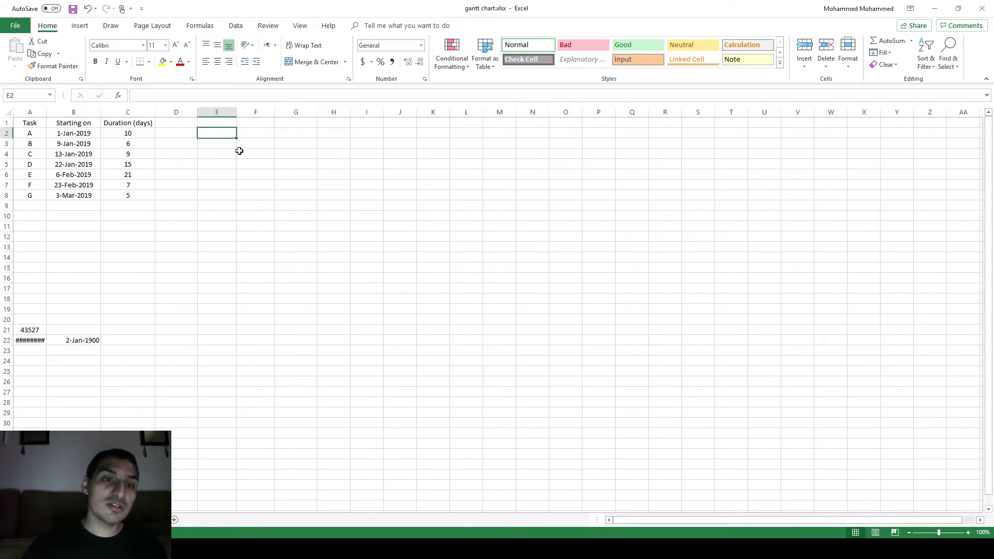
Insert a blank 2-D stacked bar chart, place it beside the task table and enlarge it to span about columns D to M, rows 2 to 19.
left_click(78, 26)
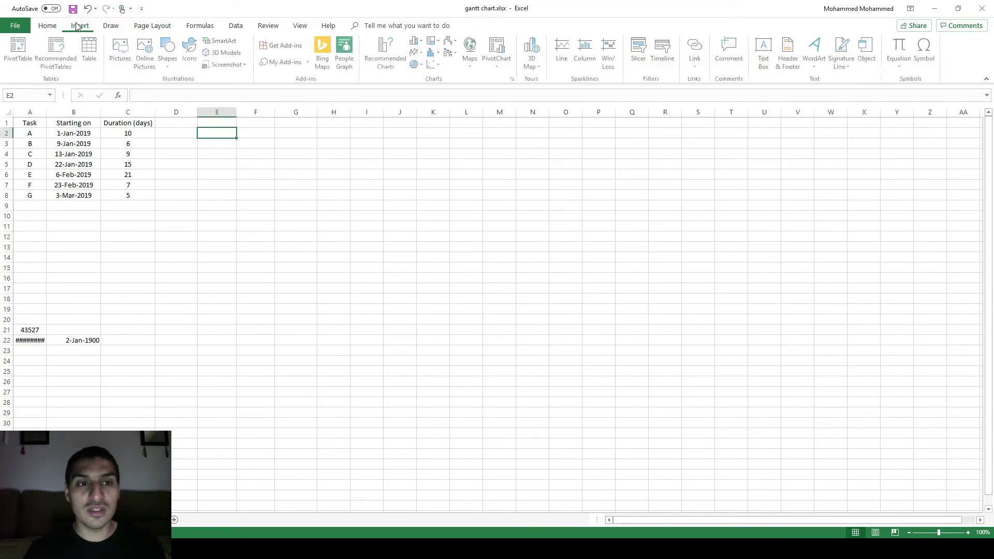
left_click(417, 41)
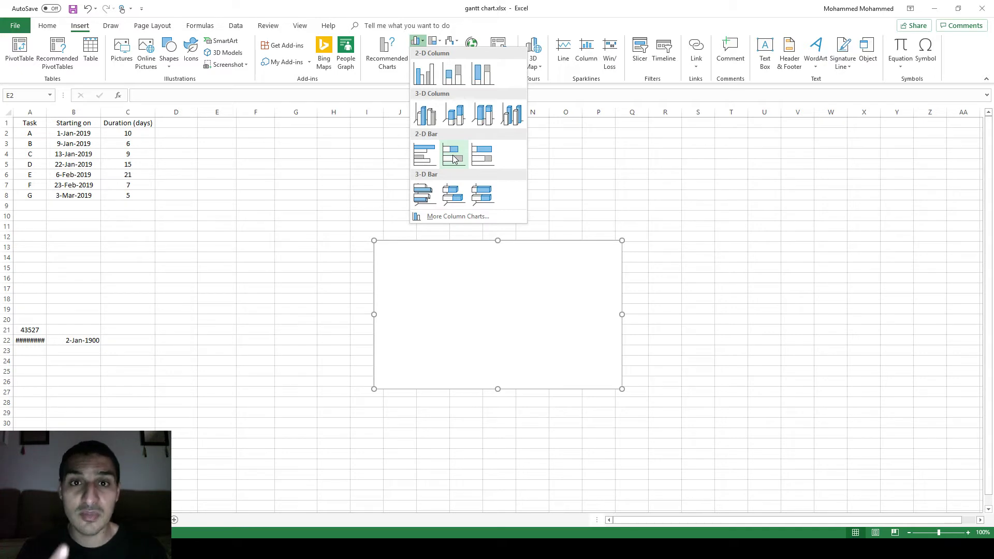
left_click(454, 158)
left_click_drag(411, 264, 198, 152)
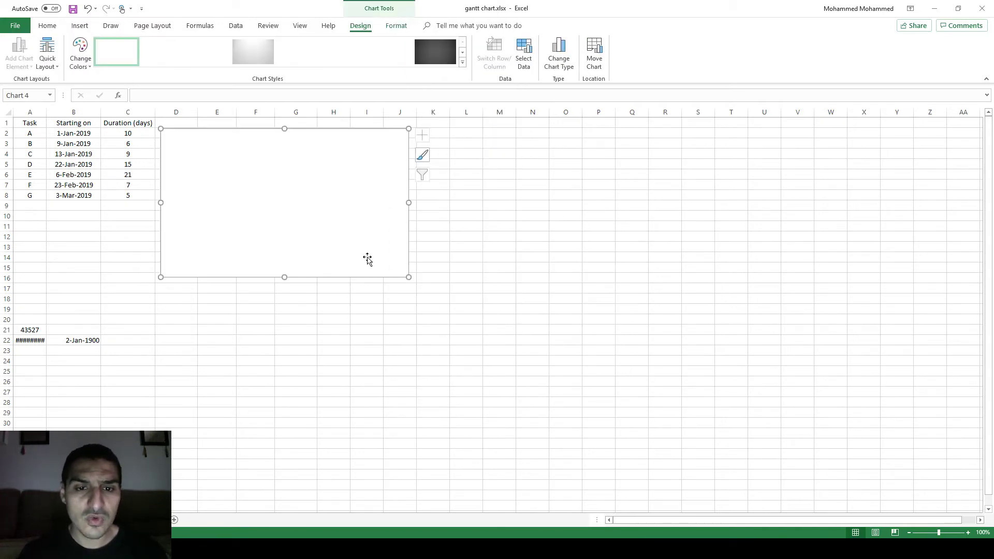
left_click_drag(409, 278, 521, 318)
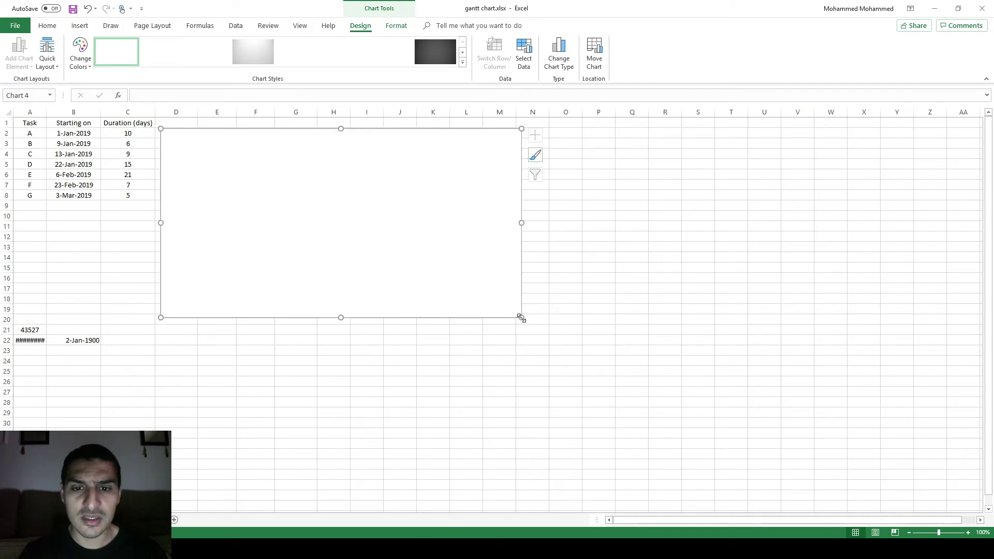
Add a new data series named "starting date" to the blank chart's data source.
right_click(345, 250)
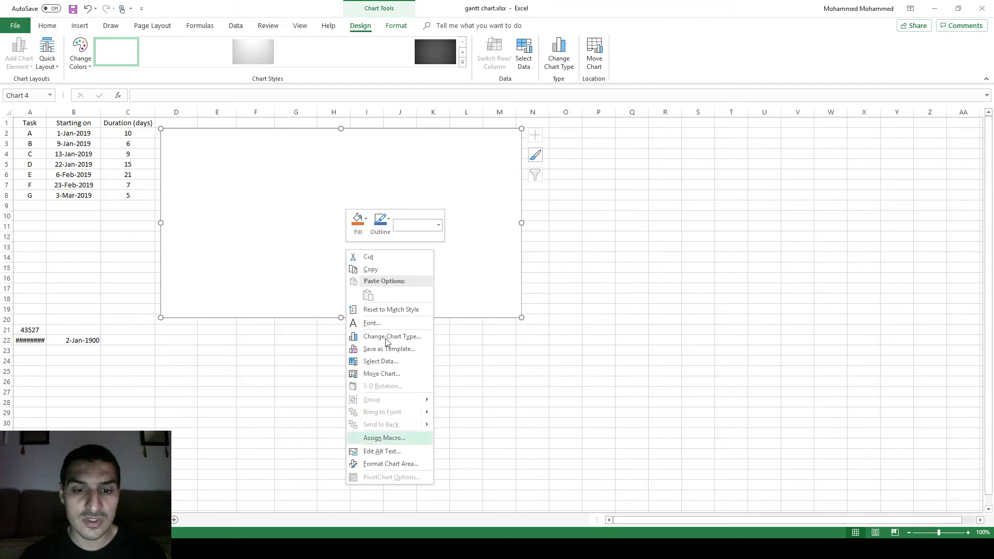
left_click(380, 363)
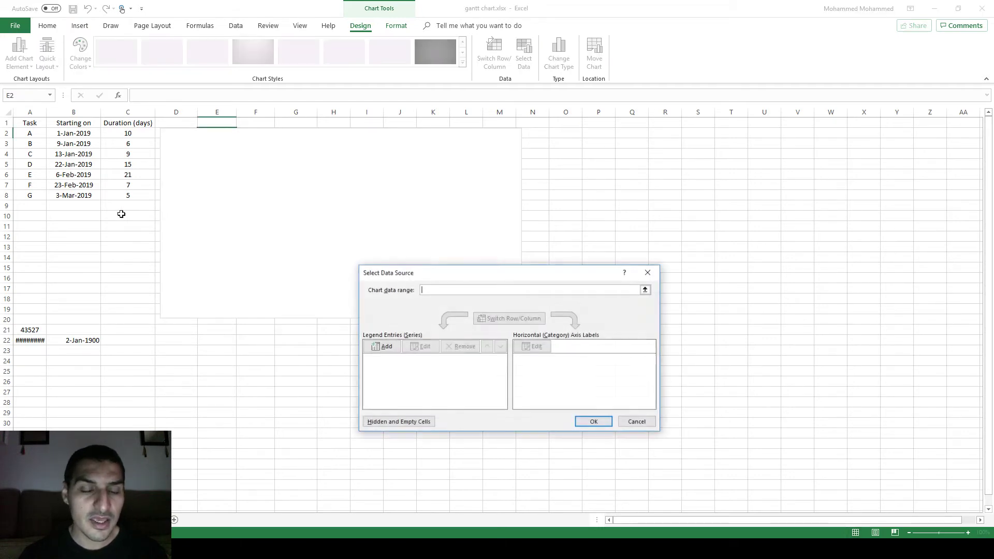
left_click(392, 347)
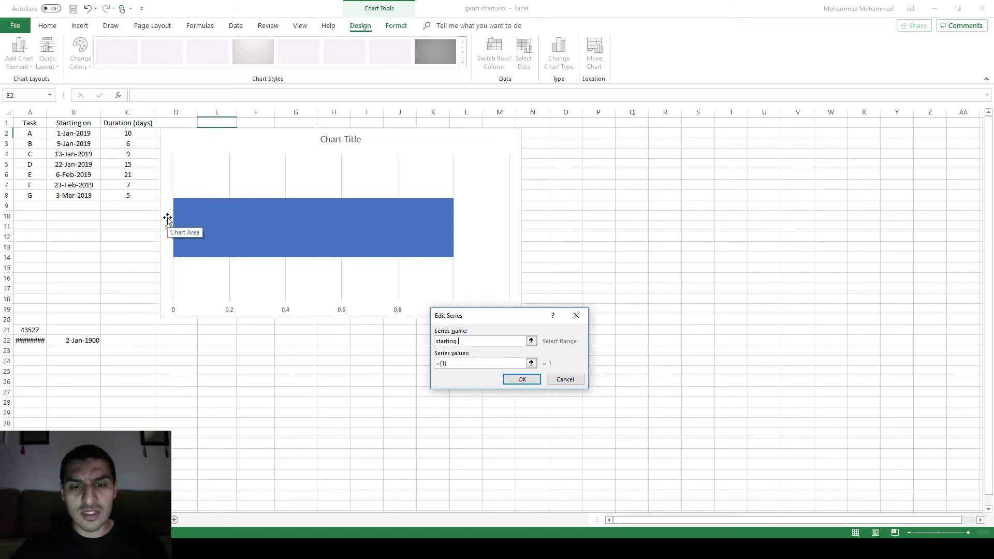
type("starting date")
key("Tab")
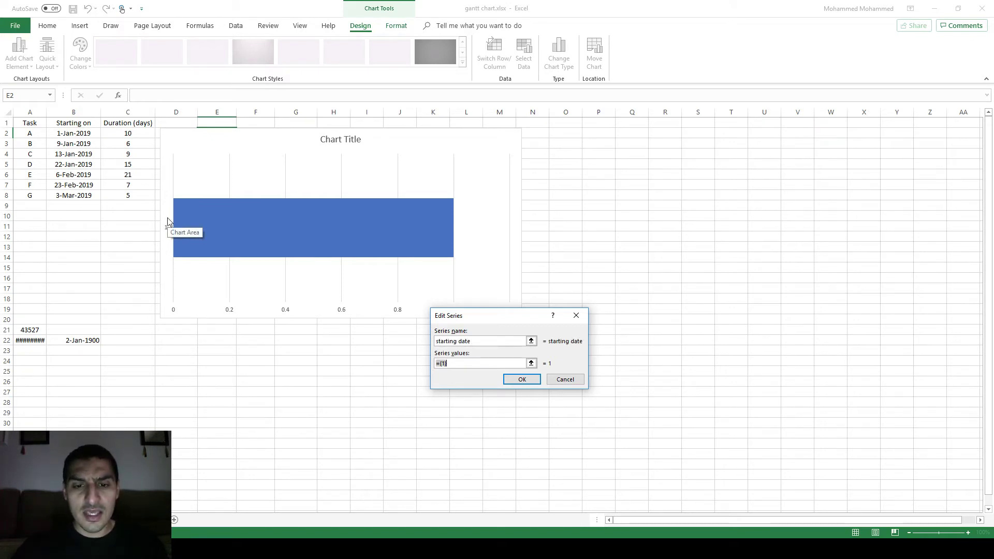
Set the values of the starting date series to the start dates in B2:B8 on Sheet2.
key("Left")
key("Left")
key("Left")
key("Left")
key("Right")
key("shift+Down")
key("shift+Down")
key("shift+Down")
key("shift+Down")
key("shift+Down")
key("shift+Down")
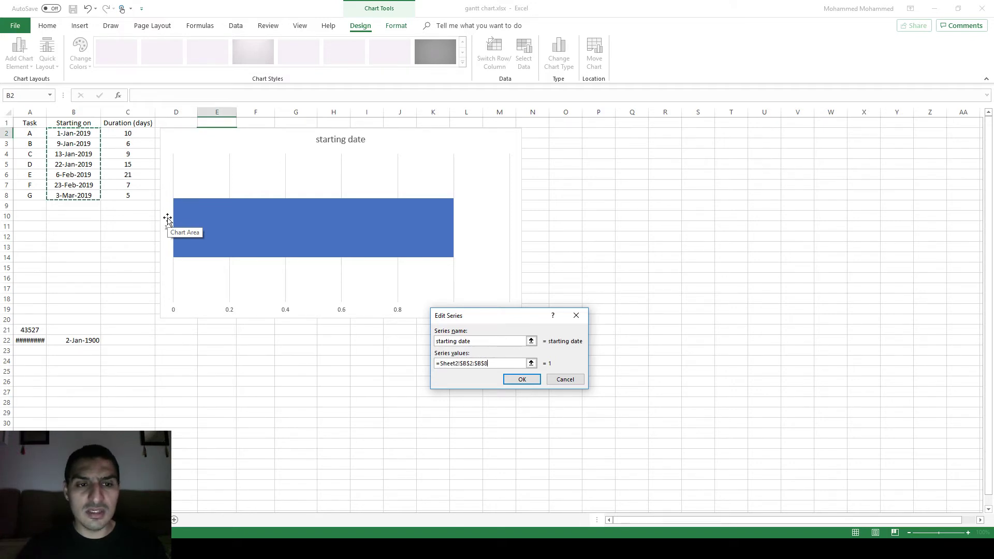
key("Return")
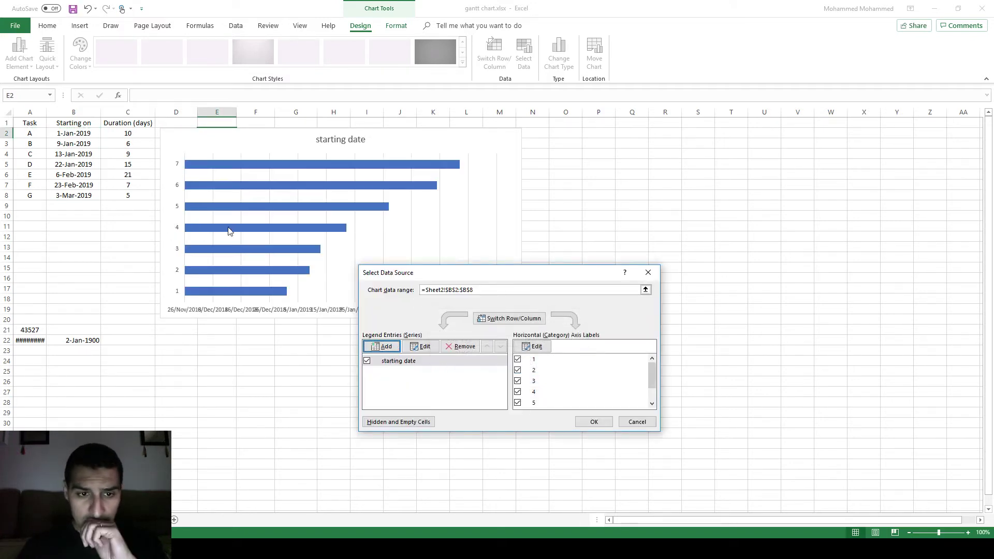
Use the task names in A2:A8 as the chart's category axis labels and apply the data source changes.
left_click_drag(399, 274, 587, 235)
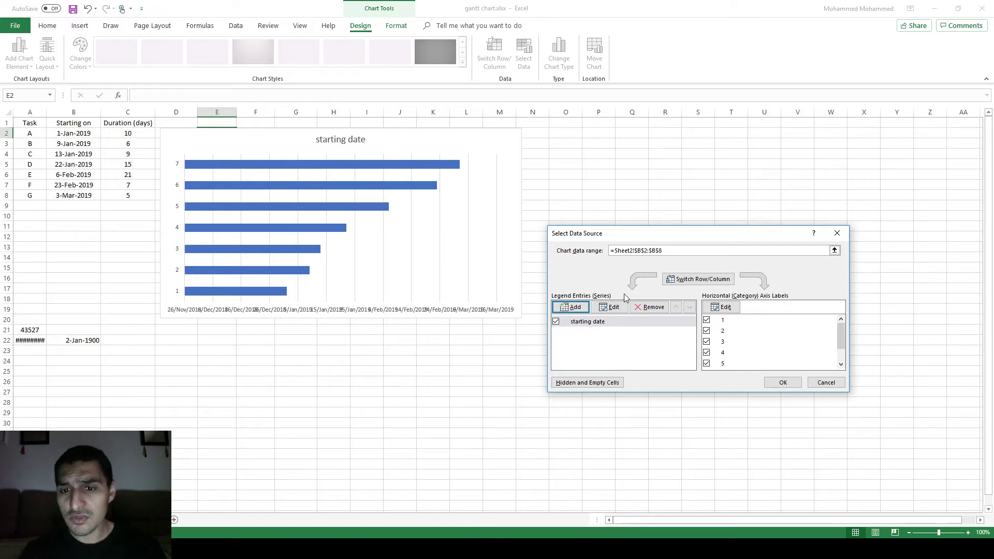
left_click(722, 307)
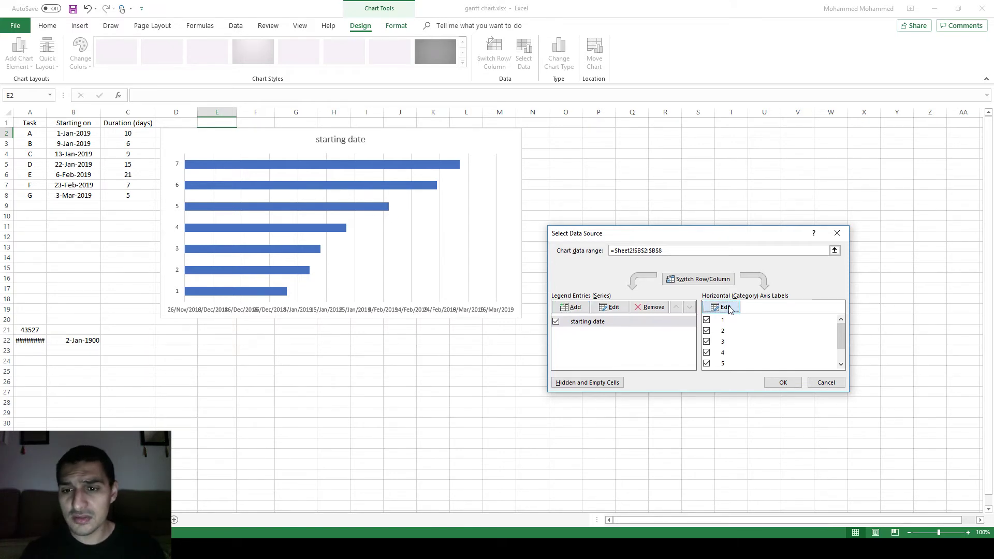
key("Left")
key("Left")
key("Left")
key("Left")
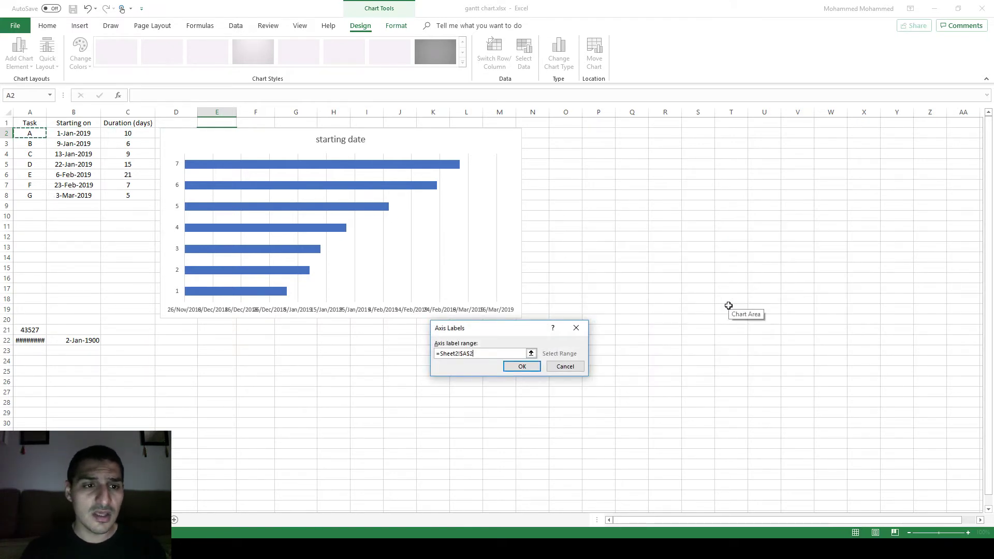
key("shift+Down")
key("shift+Down")
key("shift+Down")
key("shift+Down")
key("shift+Down")
key("shift+Down")
key("Return")
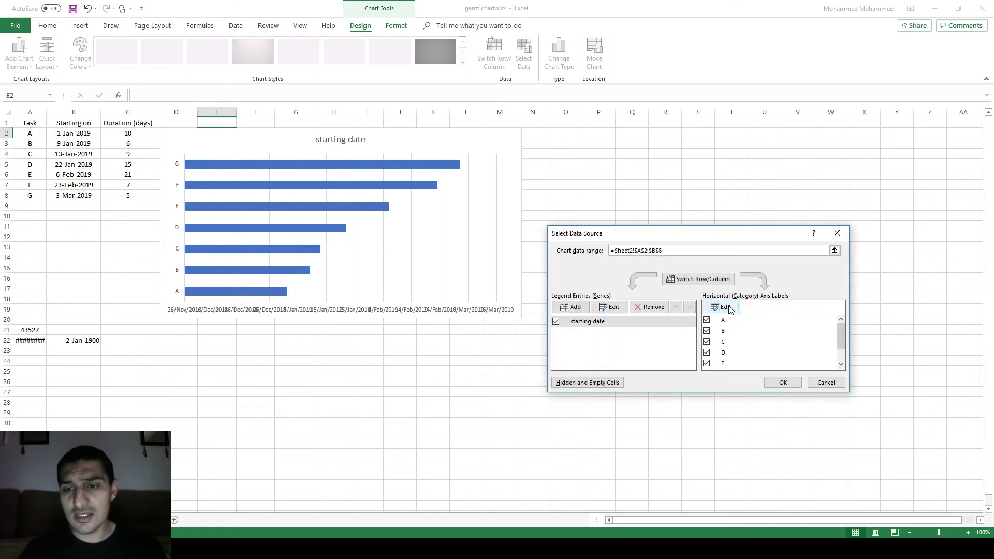
left_click(777, 381)
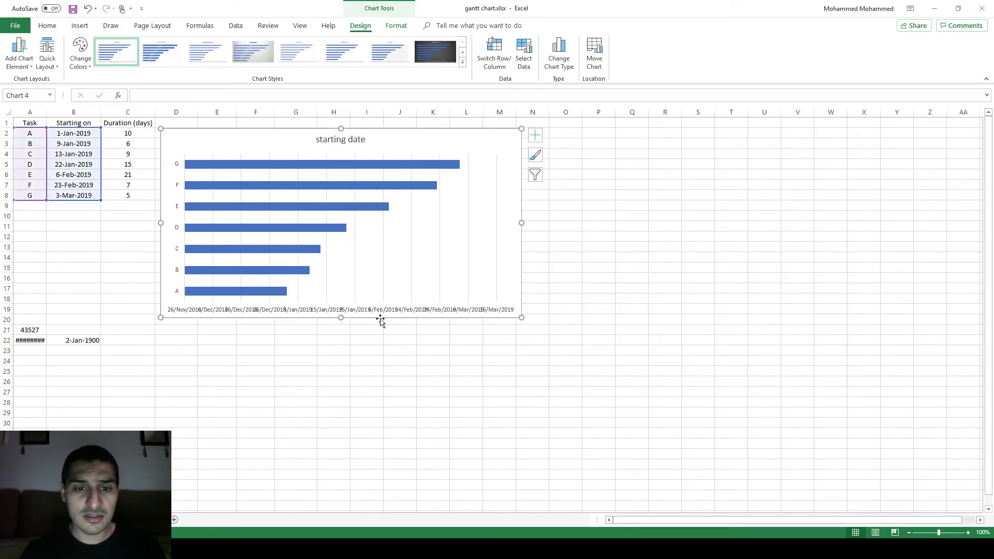
Delete the "starting date" title from the chart.
left_click(312, 338)
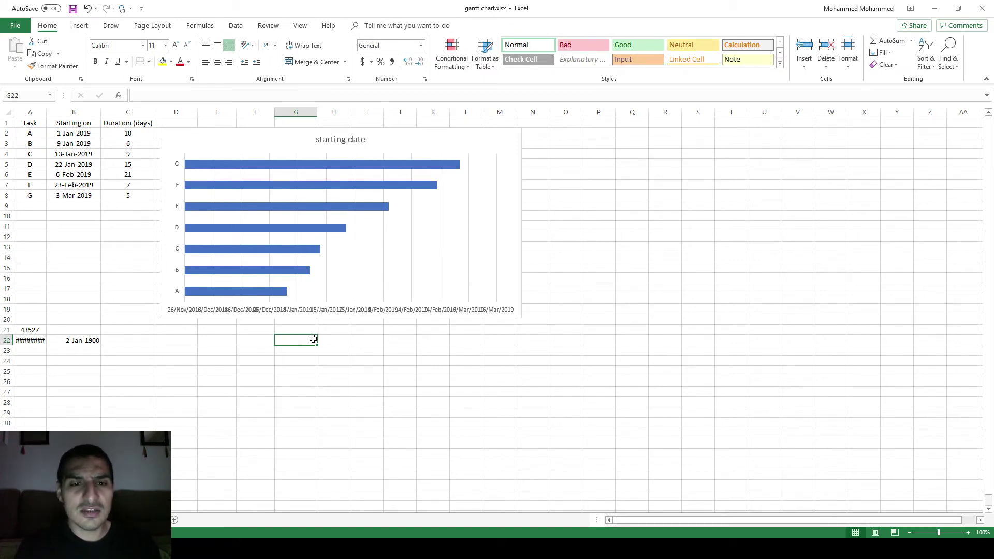
left_click(340, 137)
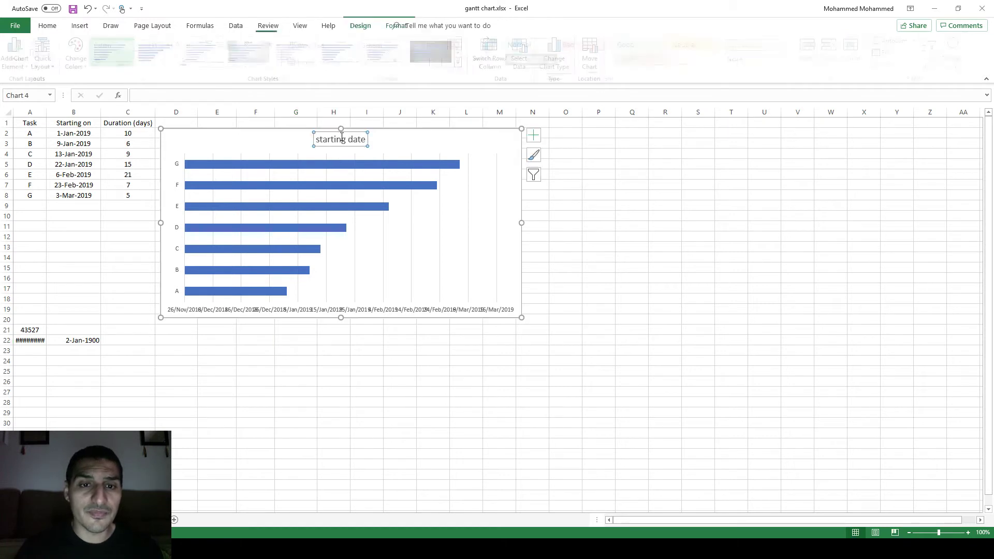
key("Delete")
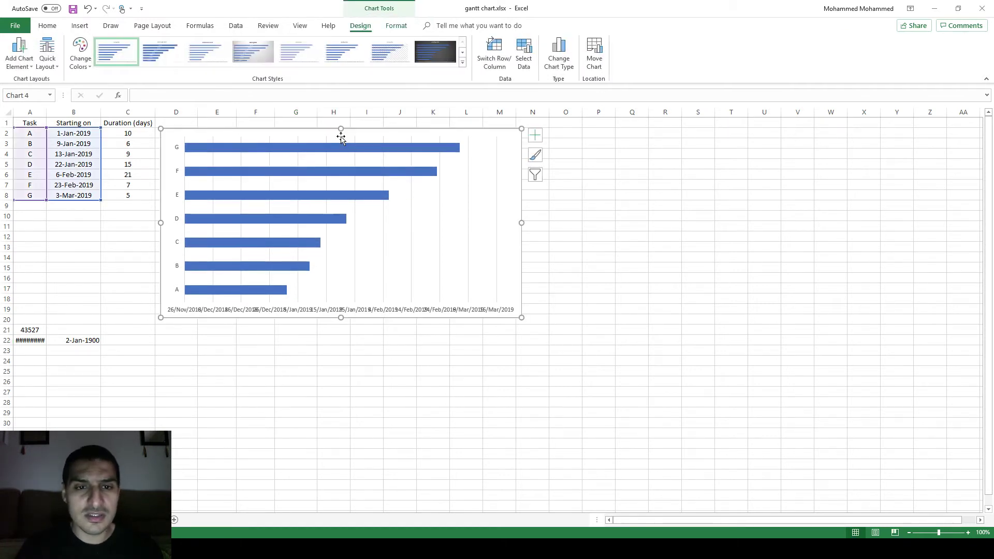
Set the minimum bound of the chart's date axis to 1/1/2019.
left_click(314, 309)
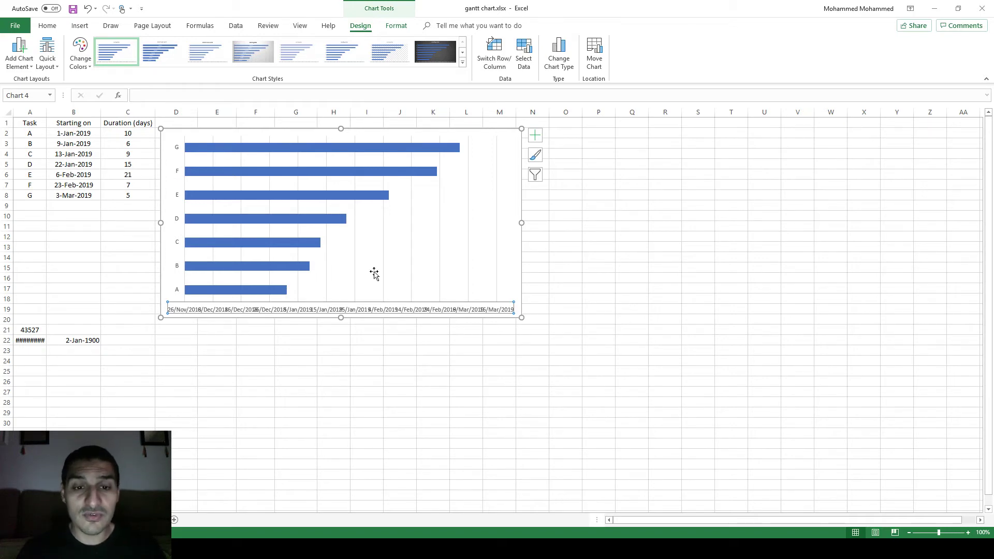
double_click(280, 311)
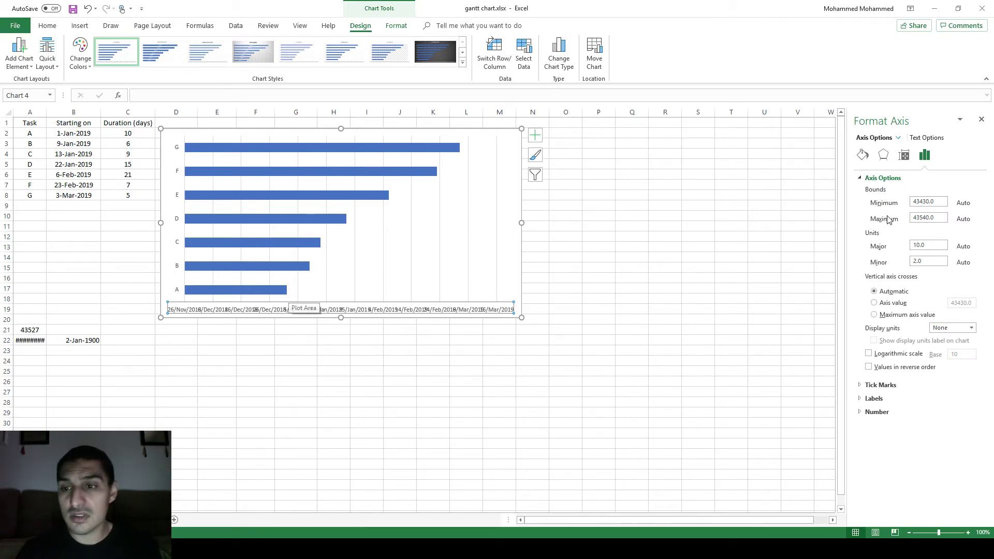
double_click(936, 200)
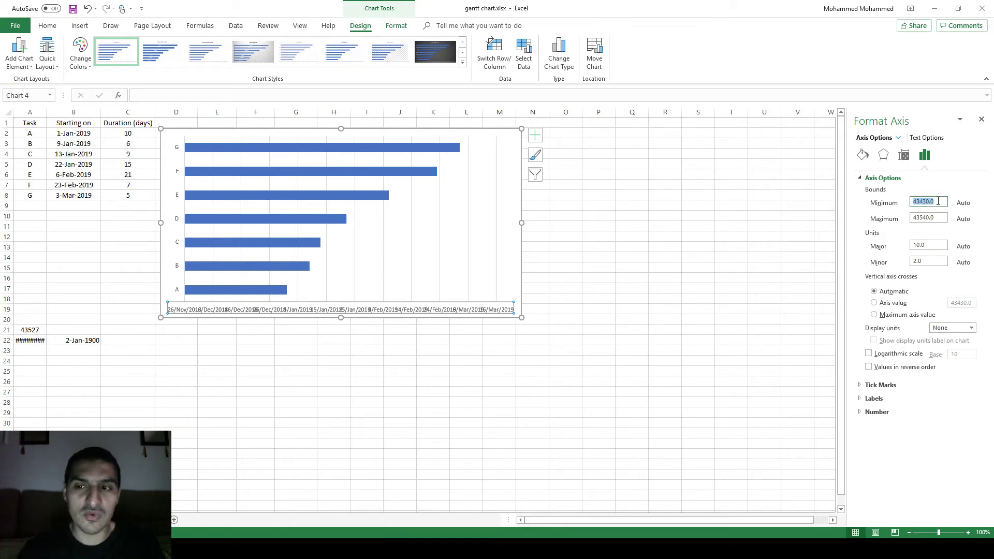
type("1/")
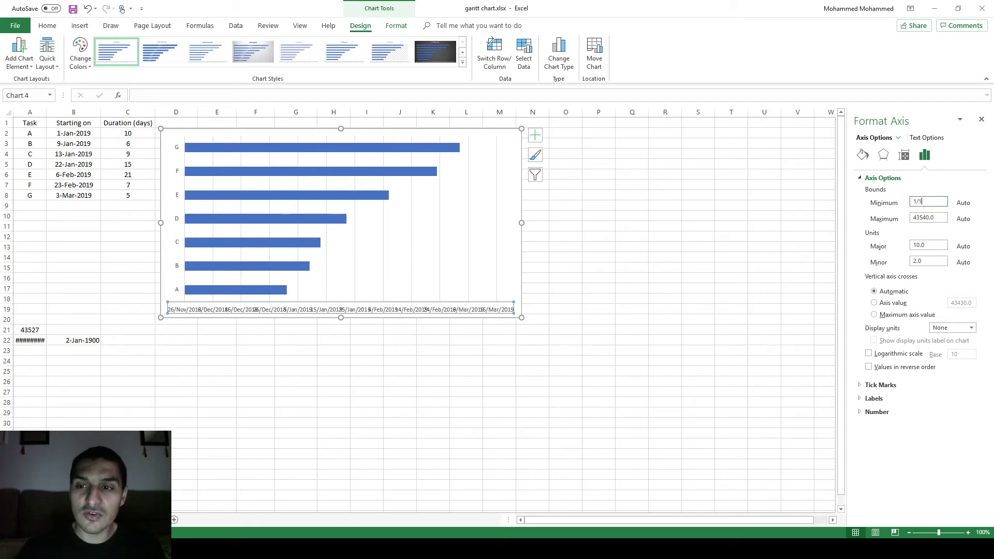
type("1/2019")
key("Return")
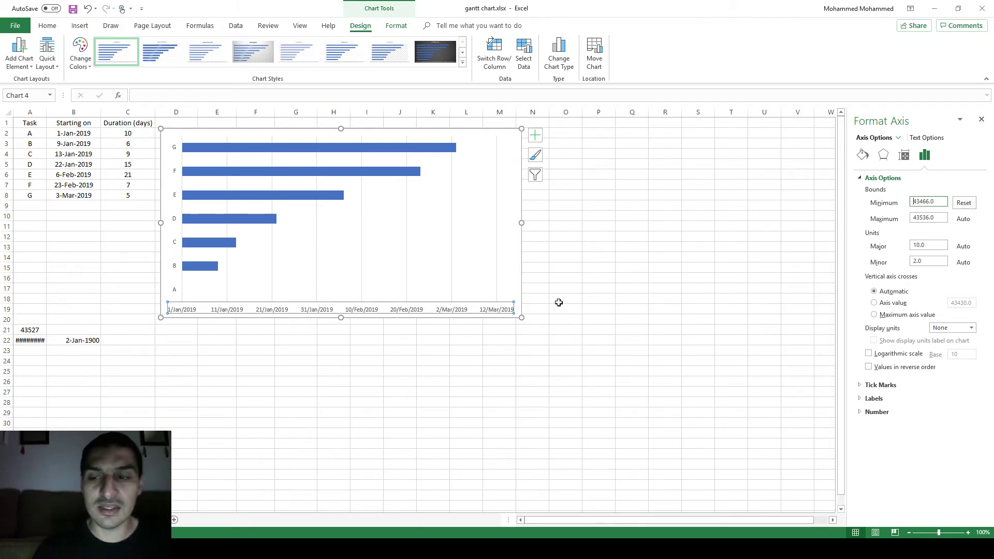
Format the date axis labels with the Date category and the 14-Mar type.
left_click(863, 413)
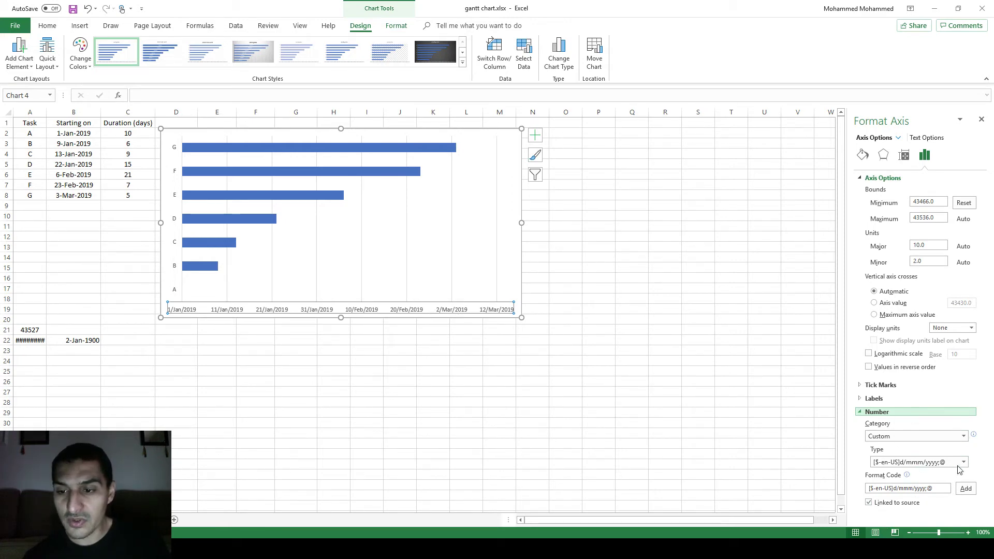
left_click(963, 438)
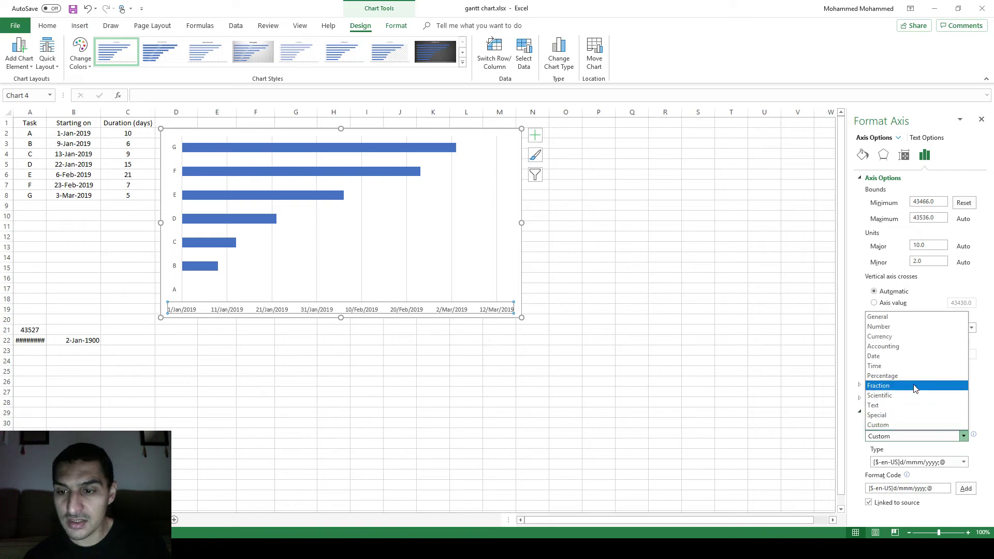
left_click(910, 356)
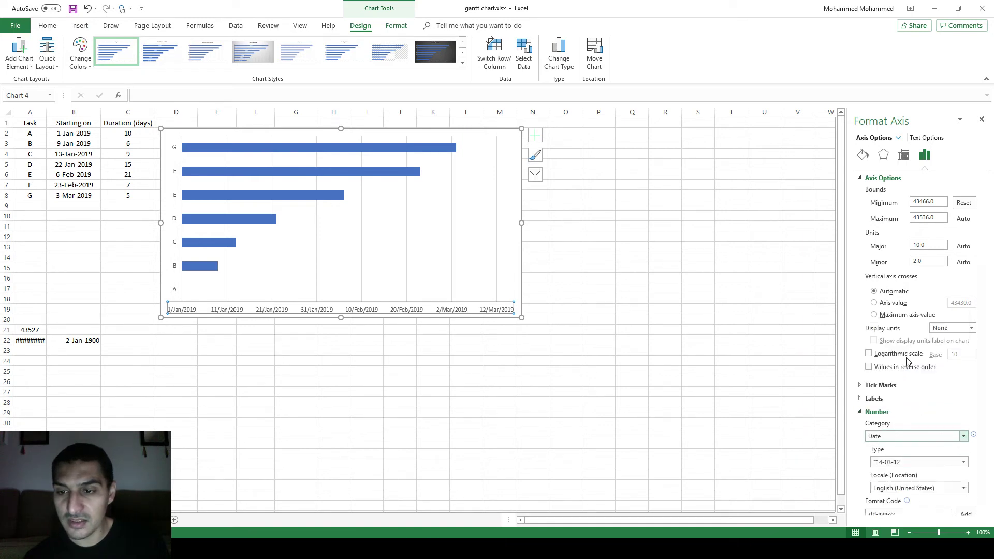
left_click(963, 462)
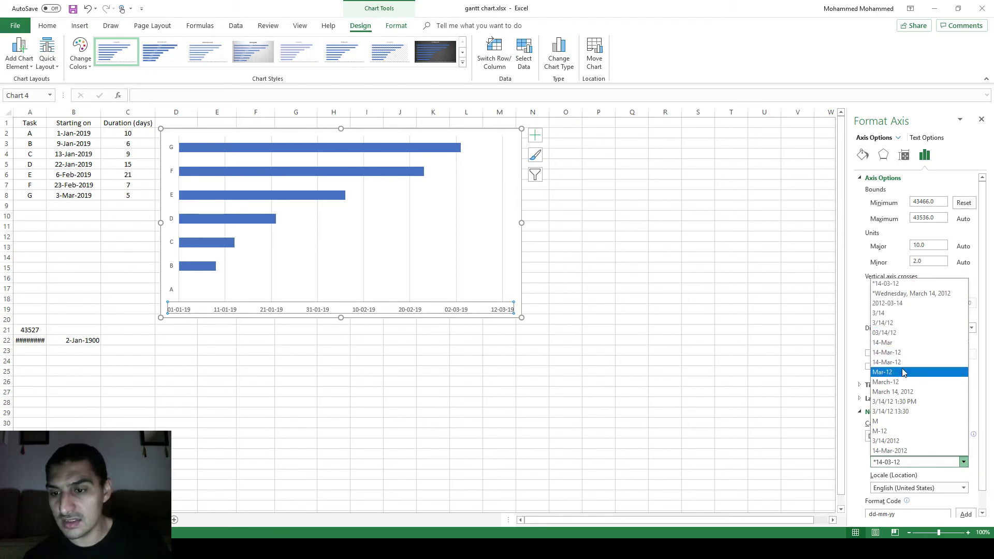
left_click(892, 343)
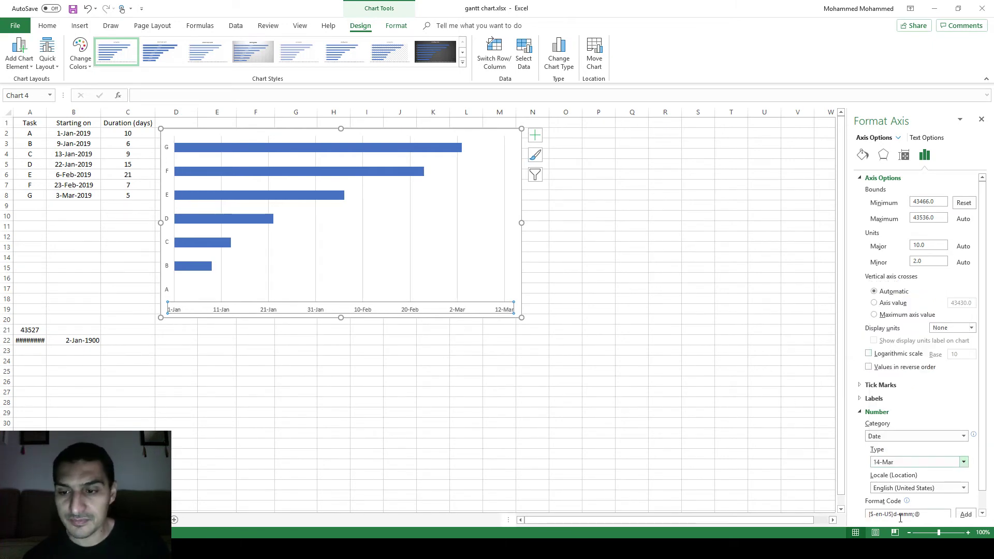
left_click(694, 328)
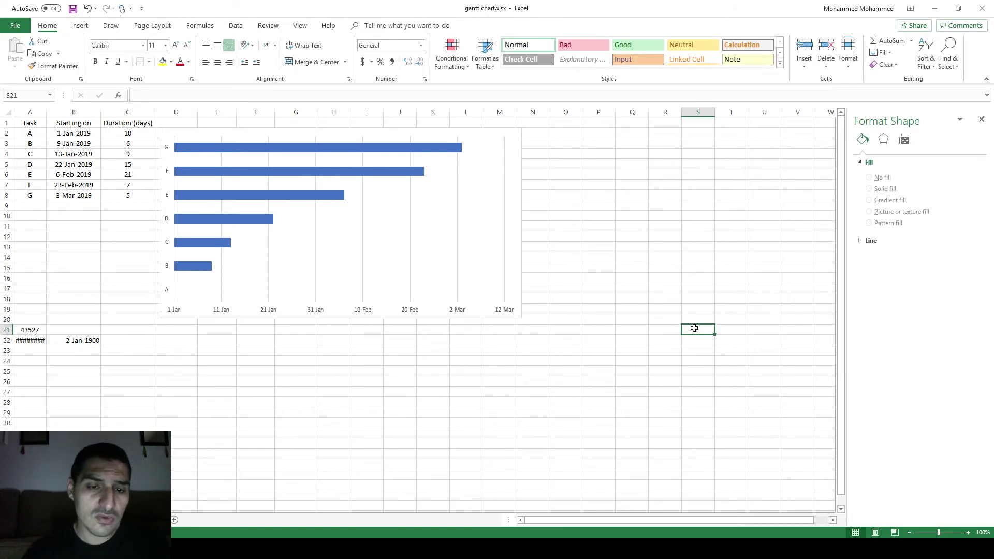
Set the major unit of the chart's date axis to 4 days.
left_click(455, 310)
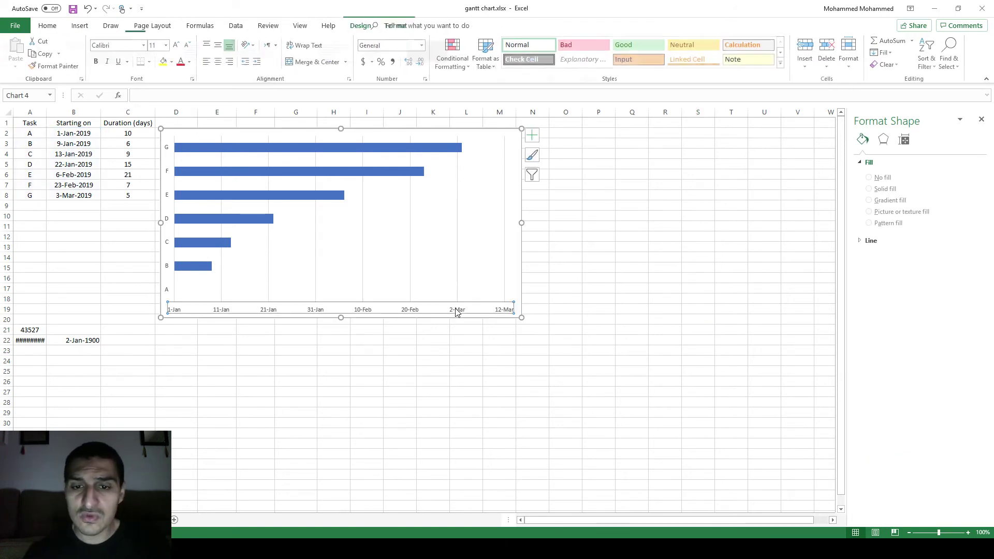
double_click(924, 245)
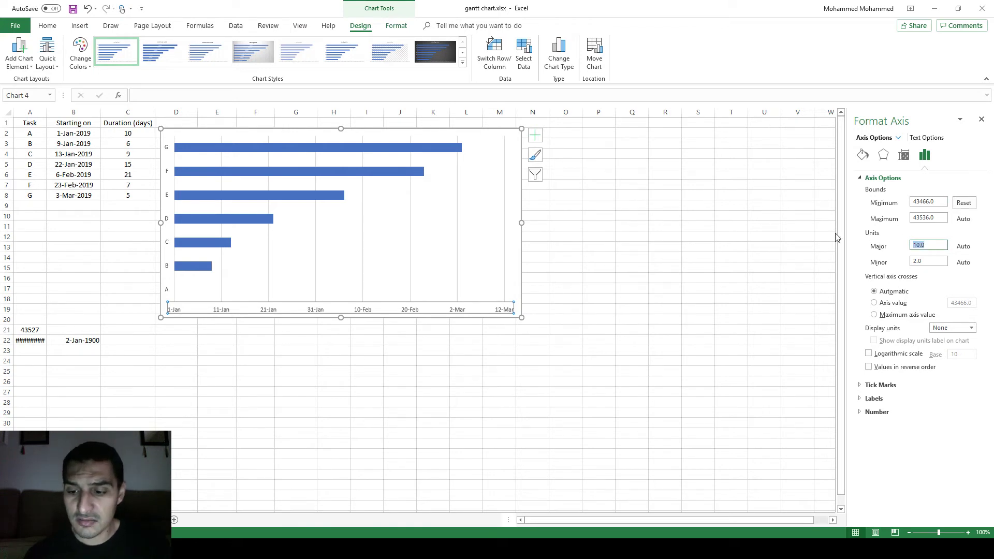
type("4")
key("Return")
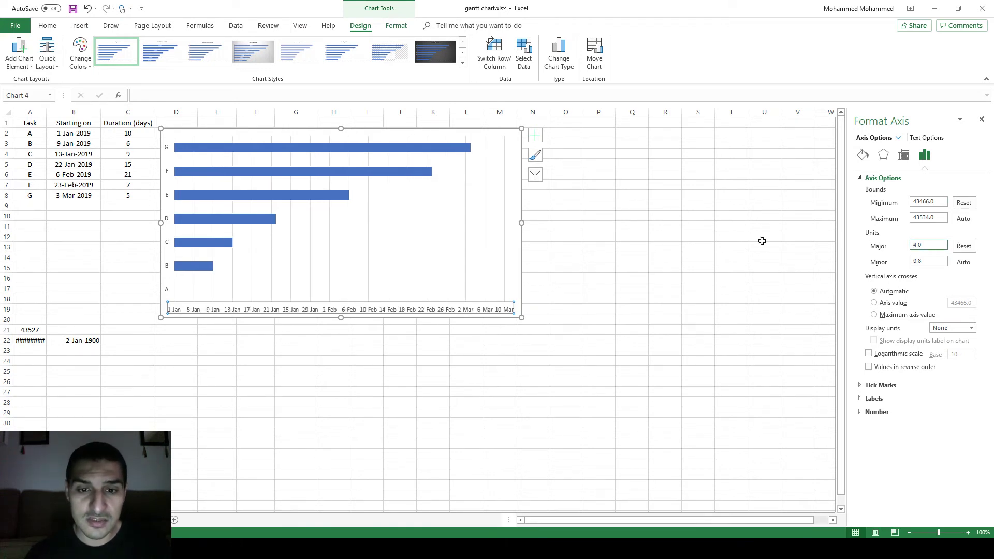
Widen the chart so that it extends across column P.
left_click_drag(521, 223, 615, 224)
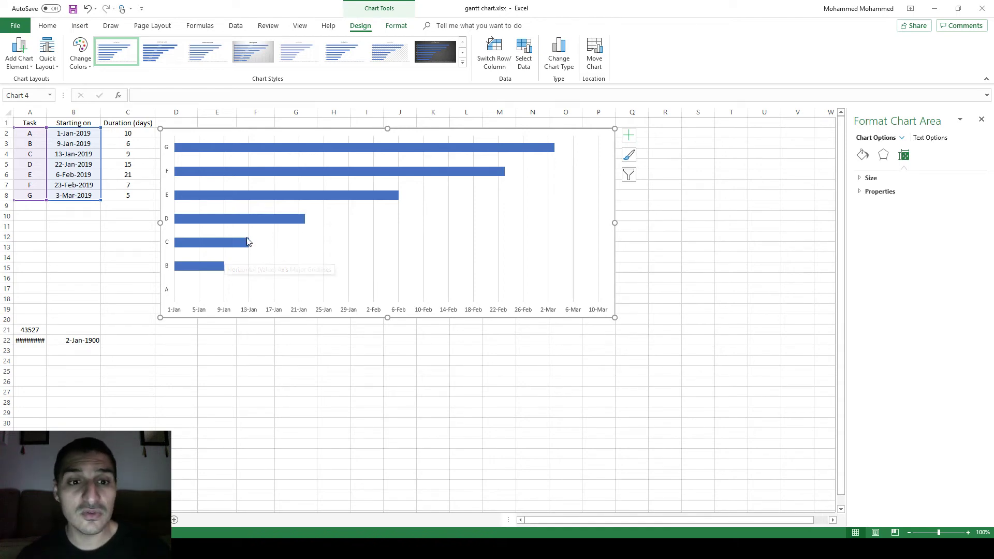
left_click(348, 262)
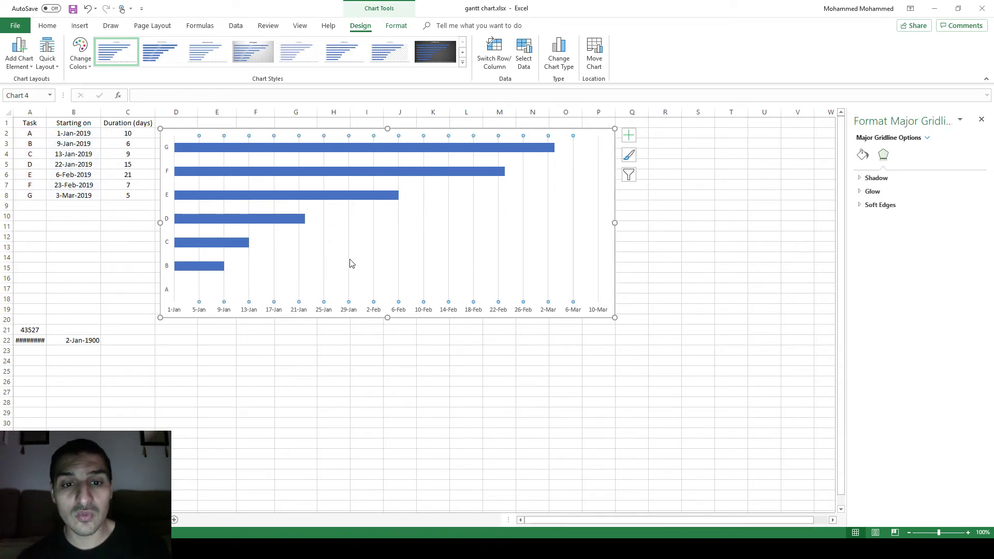
Add a data series named "task" to the chart, using the durations in C2:C8 as its values.
right_click(362, 268)
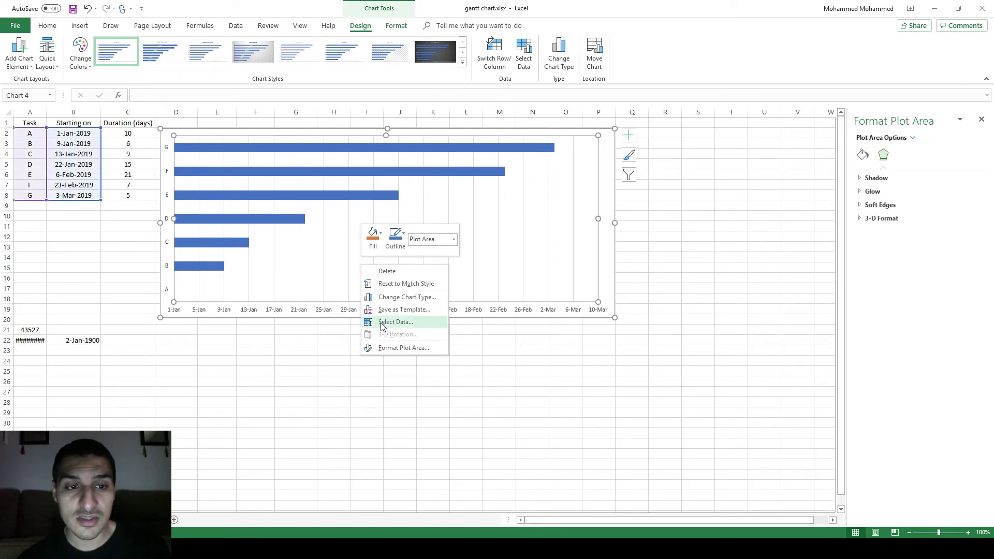
left_click(383, 322)
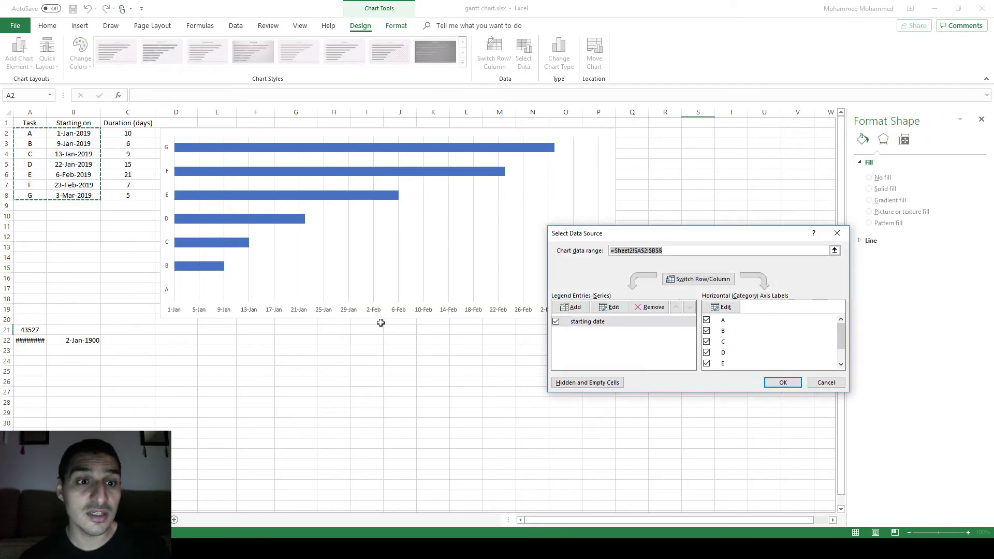
left_click(571, 308)
type("task")
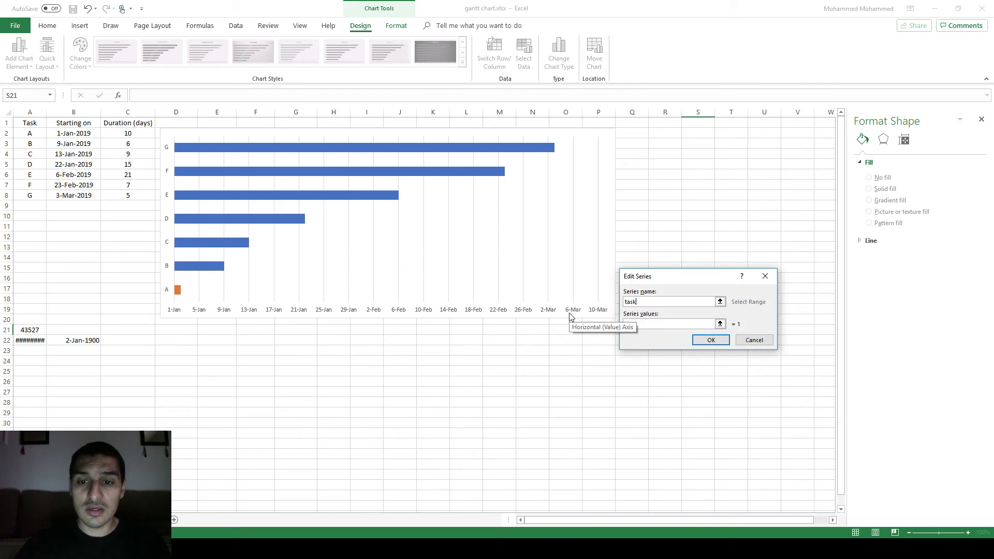
key("Tab")
key("Left")
key("Left")
key("Left")
key("Left")
key("Left")
key("Home")
key("Up")
key("ctrl+Up")
key("ctrl+Up")
key("Right")
key("Right")
key("ctrl+shift+Down")
key("ctrl+shift+Up")
key("Down")
key("ctrl+shift+Down")
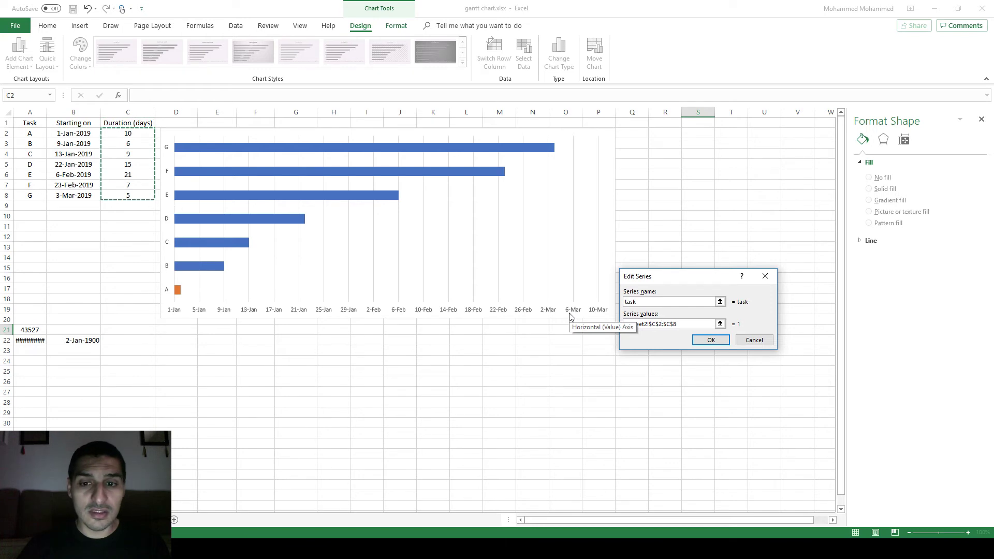
key("Return")
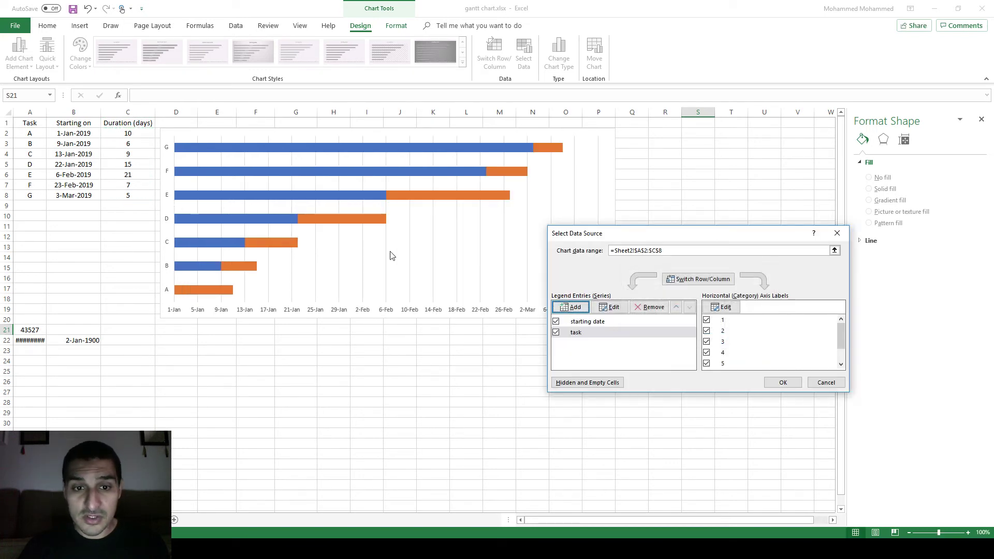
Set the chart's category axis labels to the task names in A2:A8 and apply the data source changes.
left_click(729, 309)
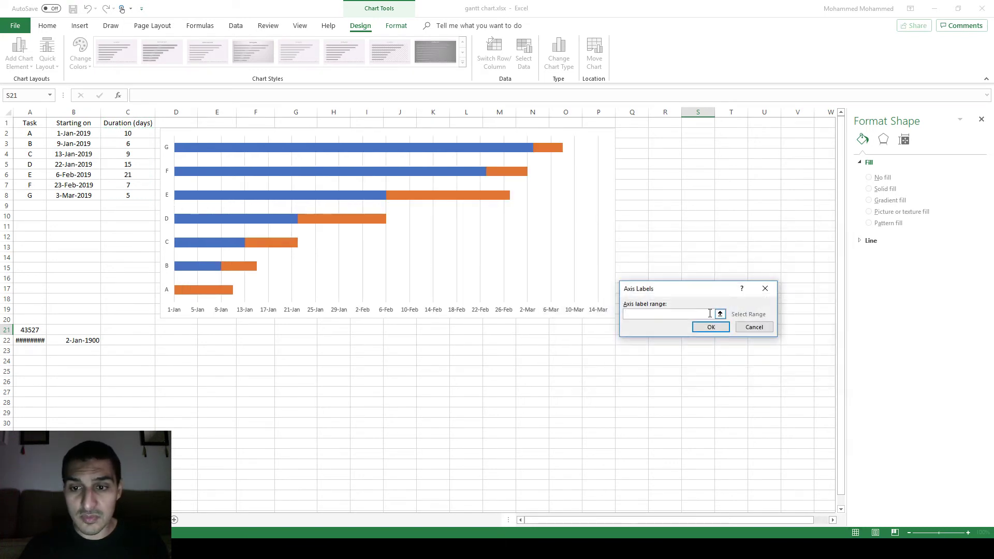
left_click_drag(23, 133, 28, 199)
key("Return")
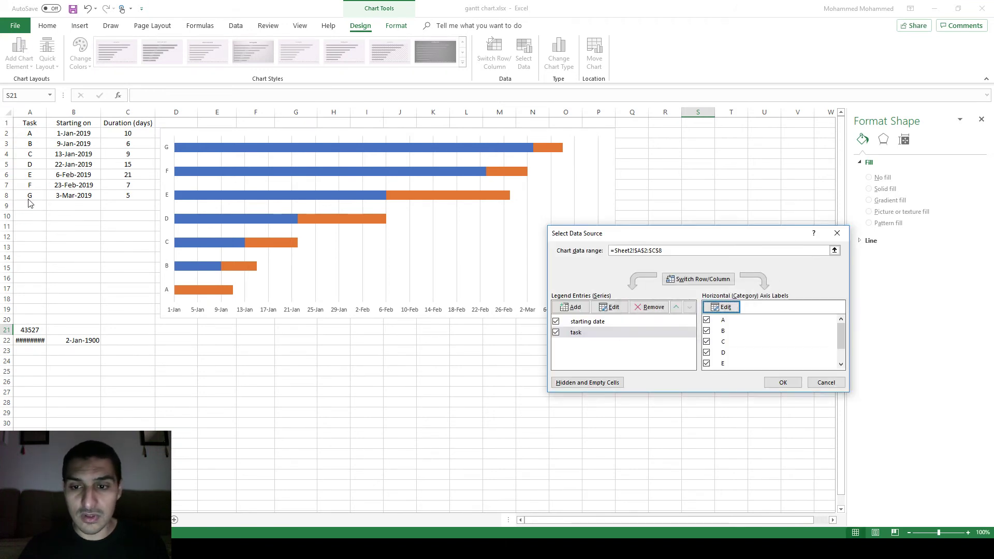
left_click(783, 382)
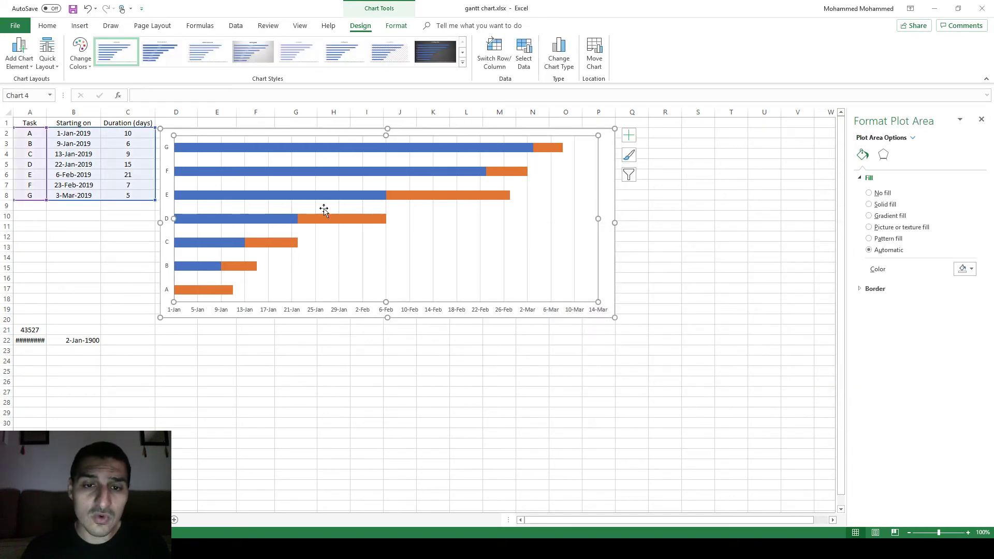
left_click(248, 352)
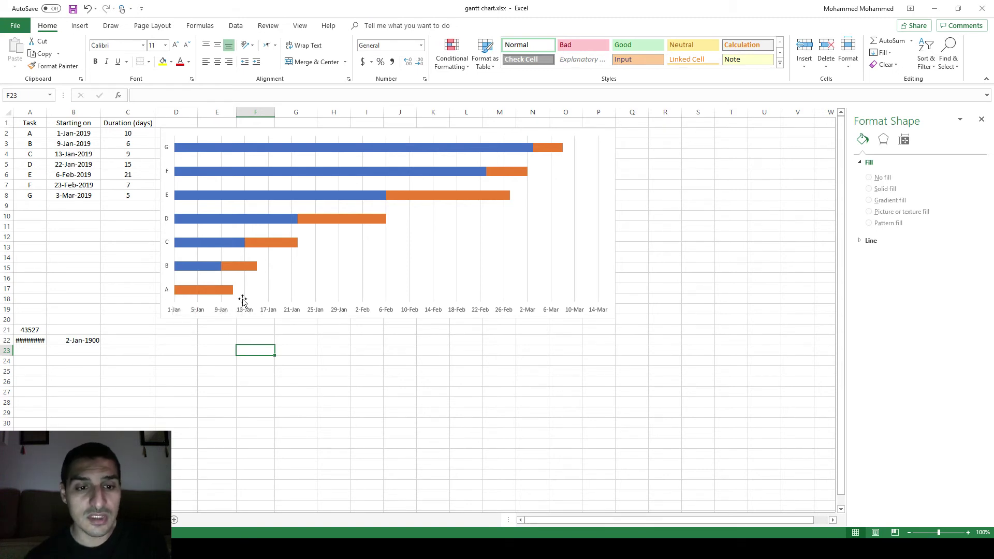
Try to delete the blue "starting date" series from the chart, and undo the deletion.
mouse_move(232, 295)
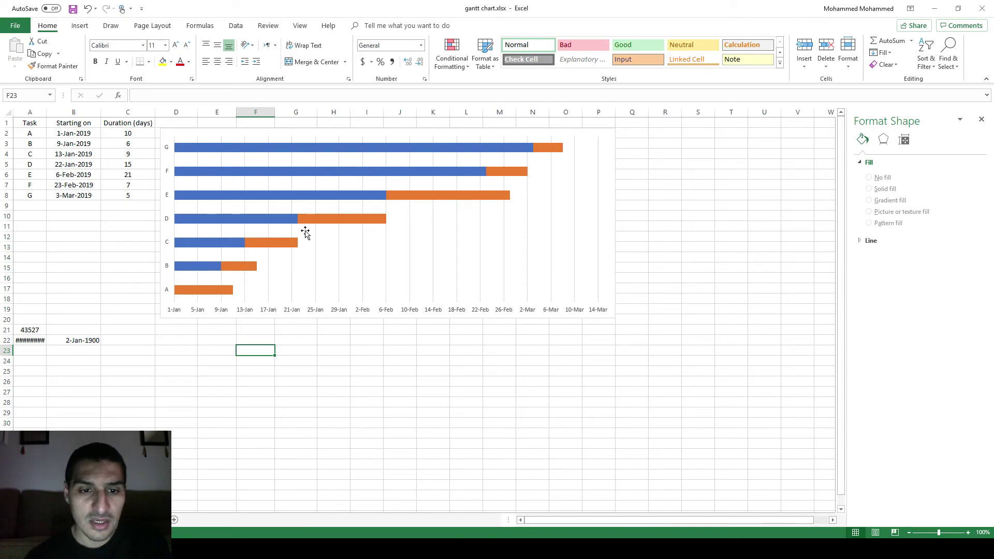
mouse_move(300, 224)
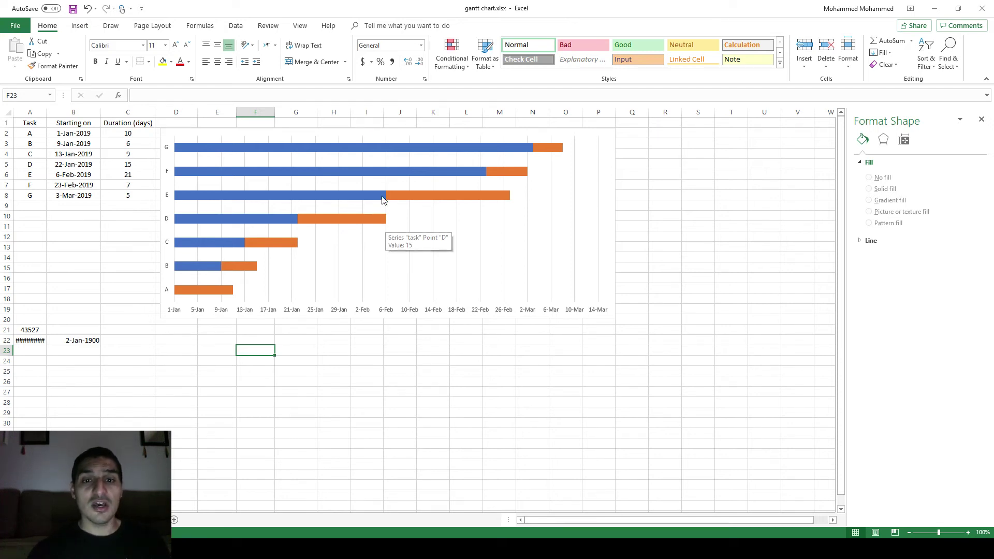
left_click(390, 150)
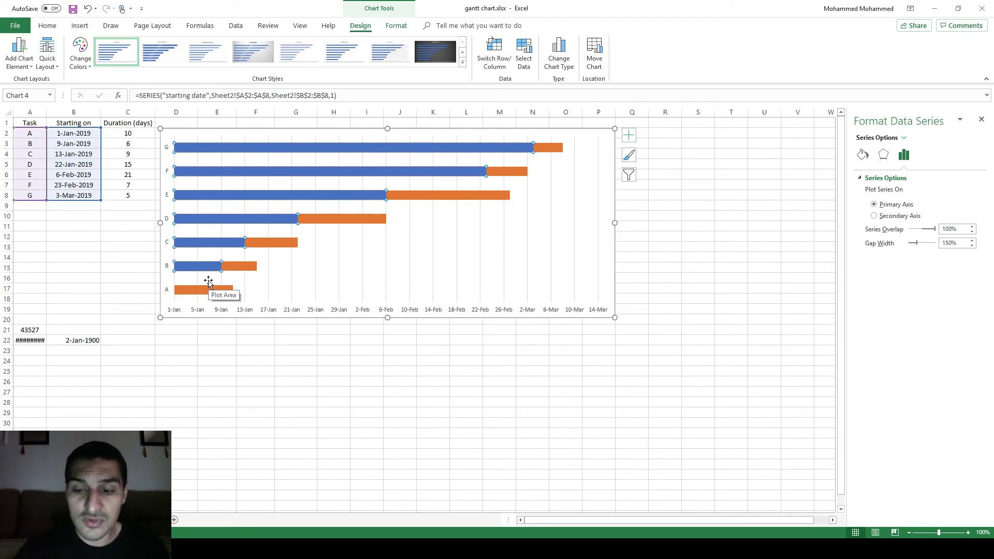
key("Delete")
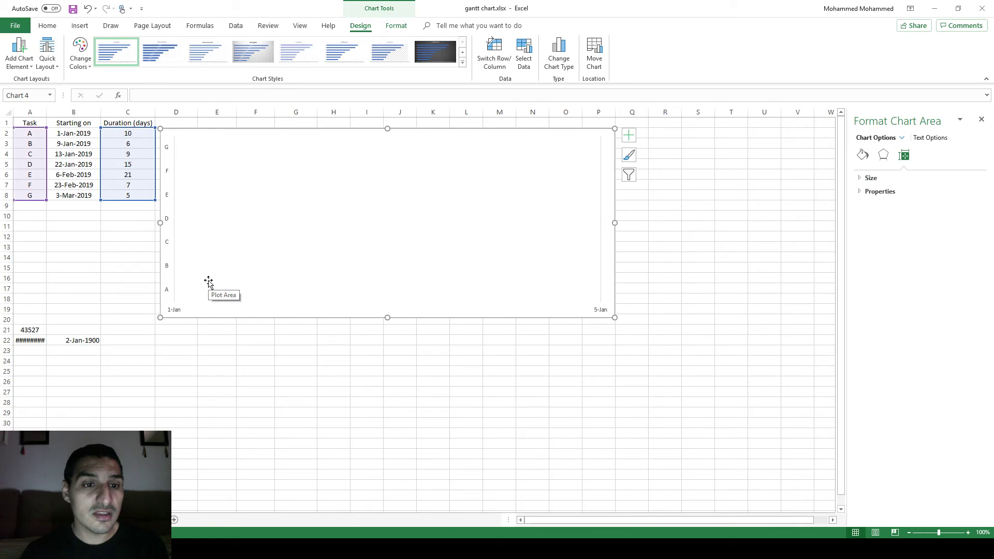
key("ctrl+z")
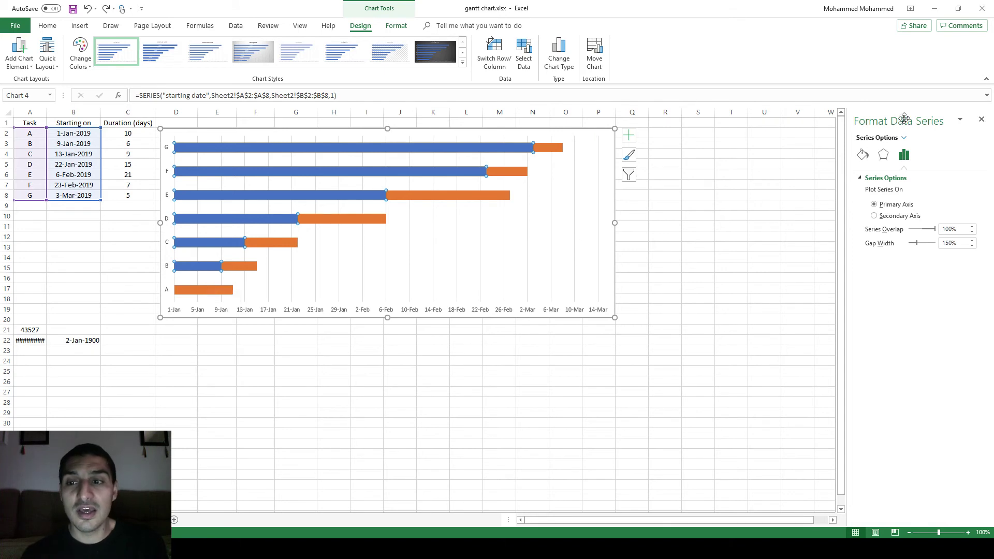
Set the fill of the "starting date" series to No fill so only the task bars show.
left_click(862, 155)
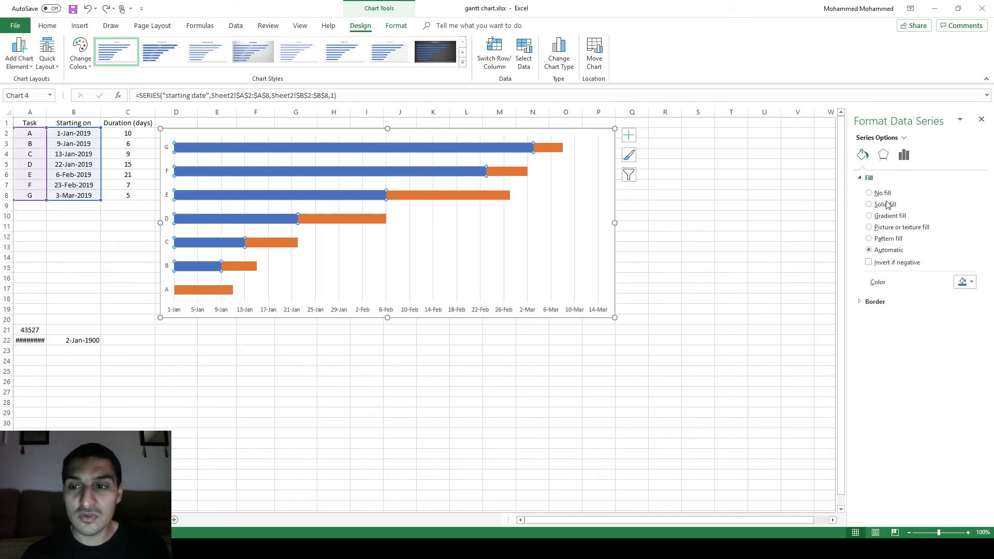
left_click(882, 194)
left_click(642, 245)
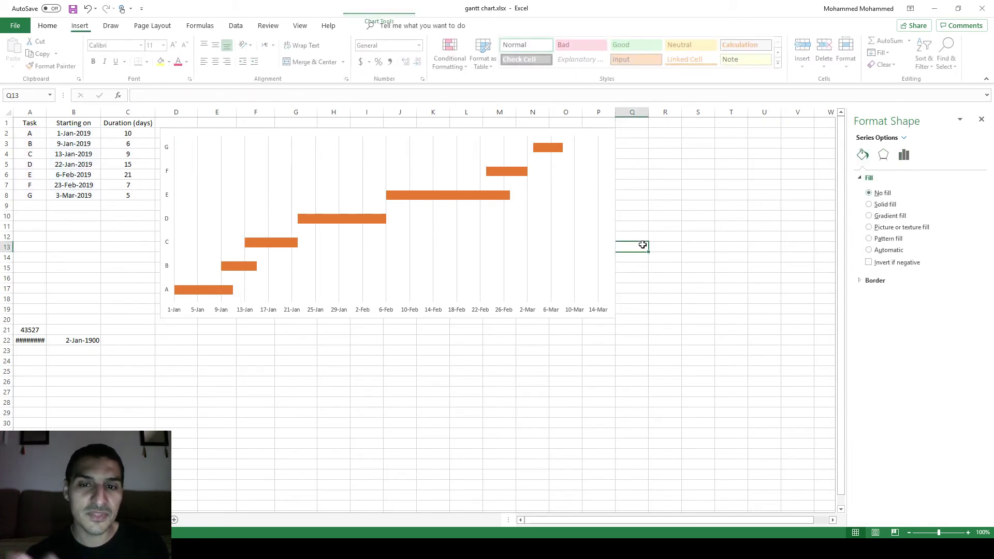
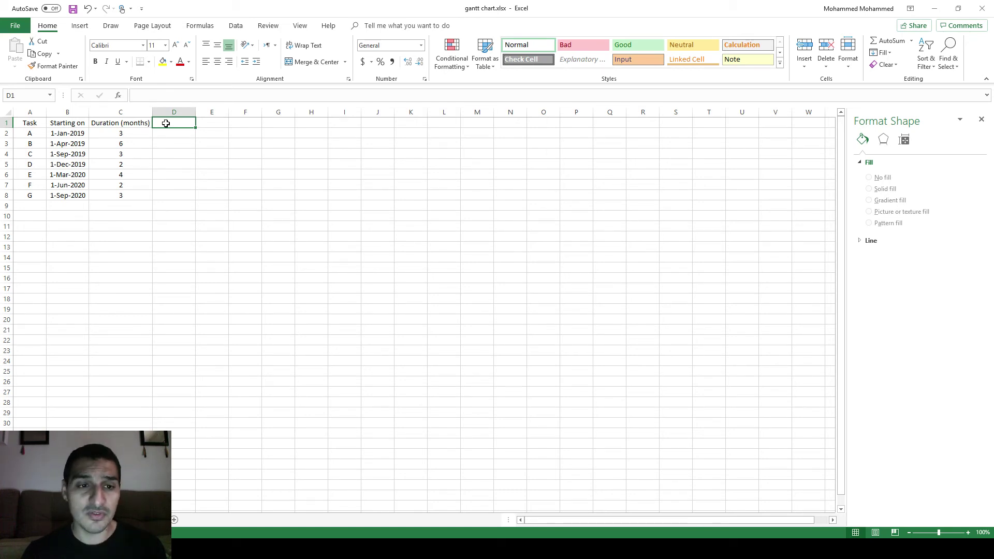
key("Down")
key("Right")
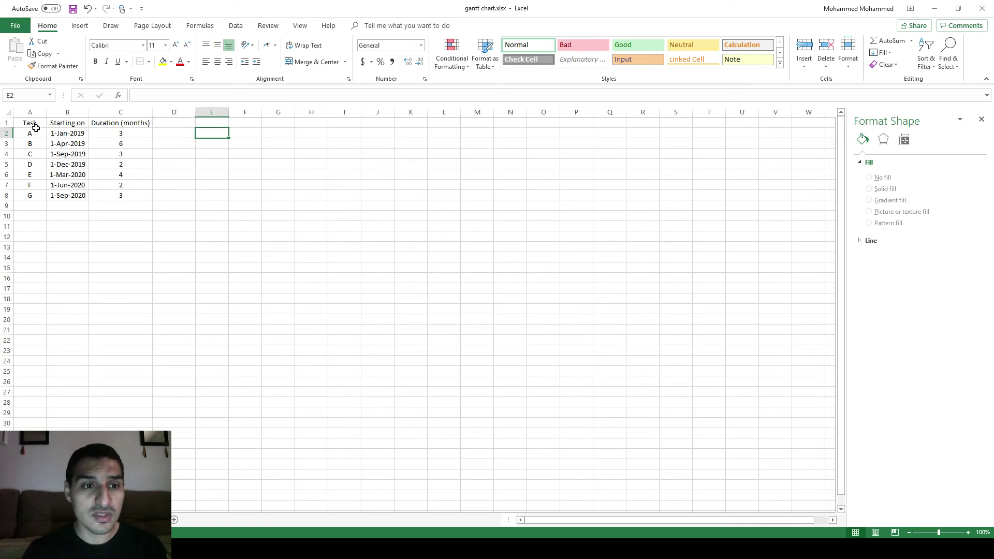
left_click_drag(25, 132, 73, 197)
left_click(80, 25)
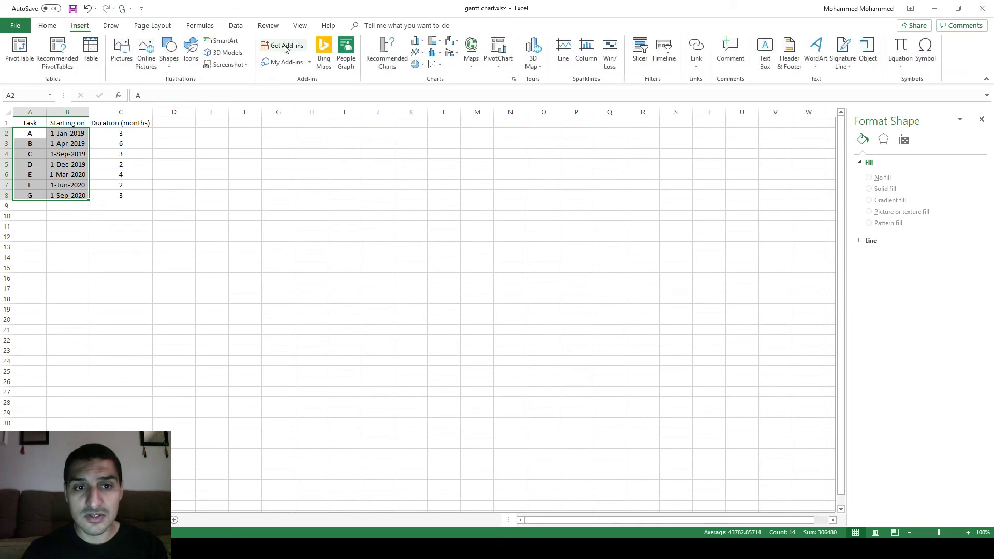
left_click(417, 42)
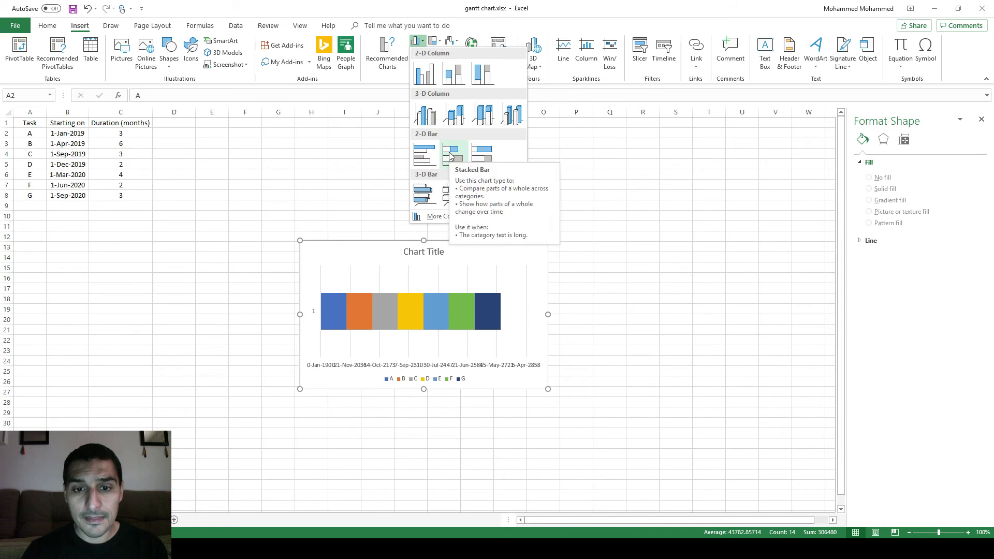
left_click(273, 181)
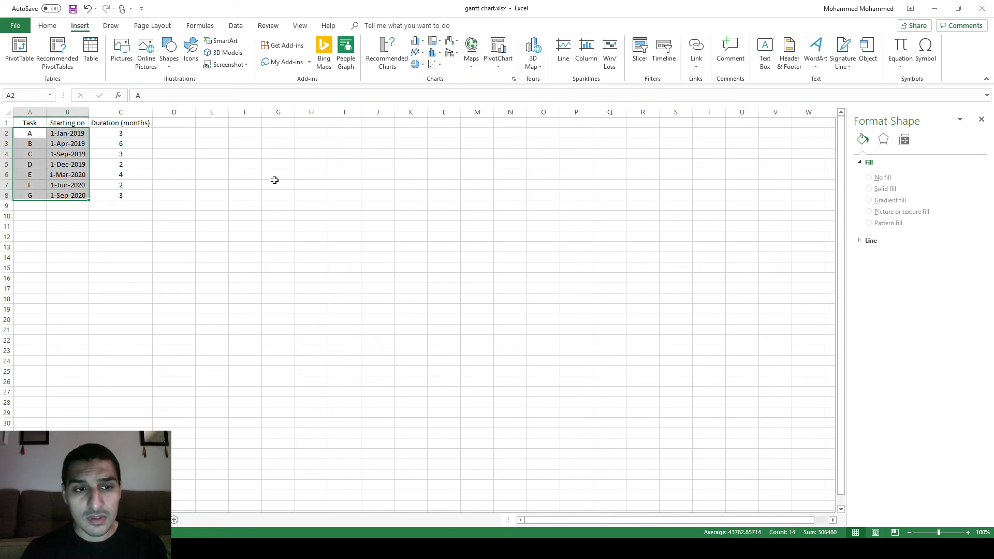
Insert an empty 2-D stacked bar chart beside the months table and enlarge it up to about cell E4.
left_click(121, 125)
left_click(196, 132)
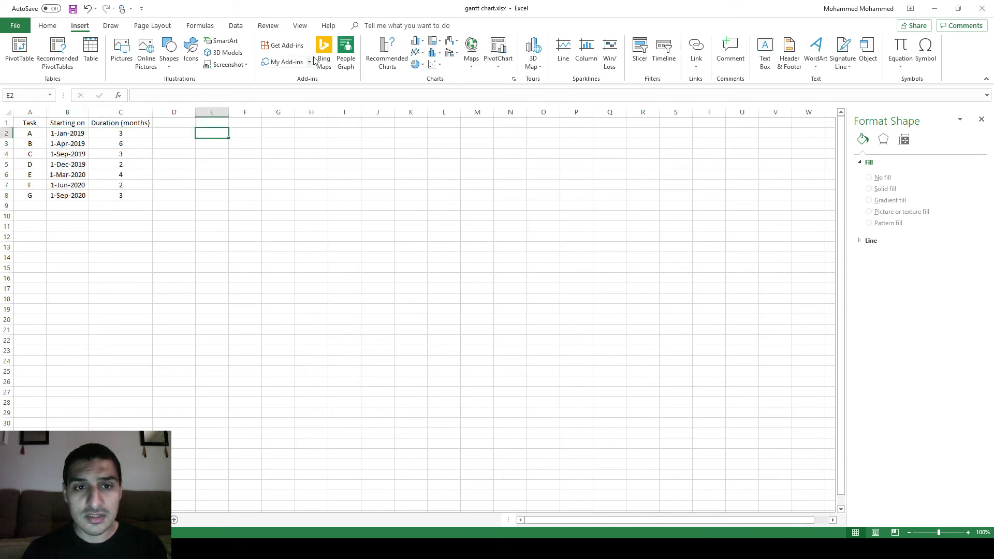
left_click(420, 45)
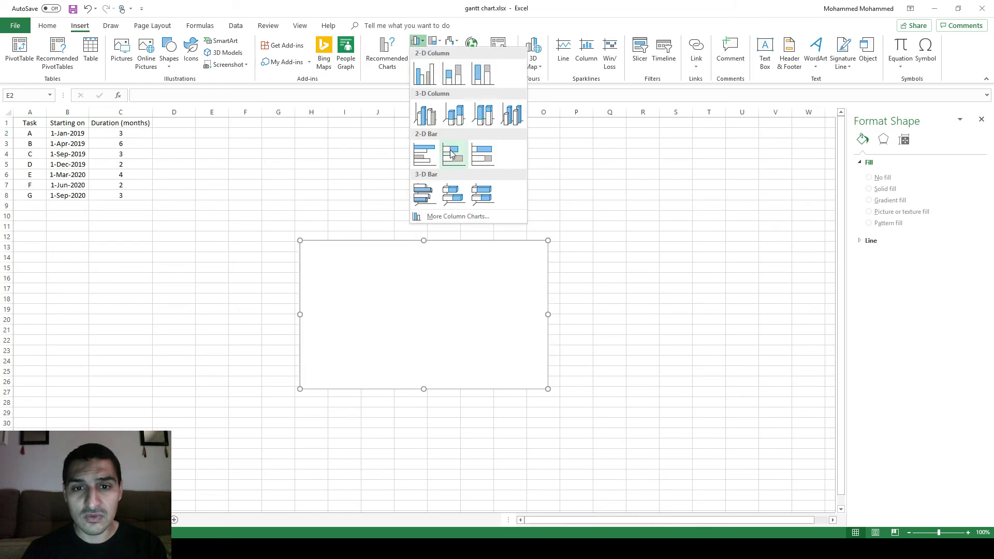
left_click(450, 154)
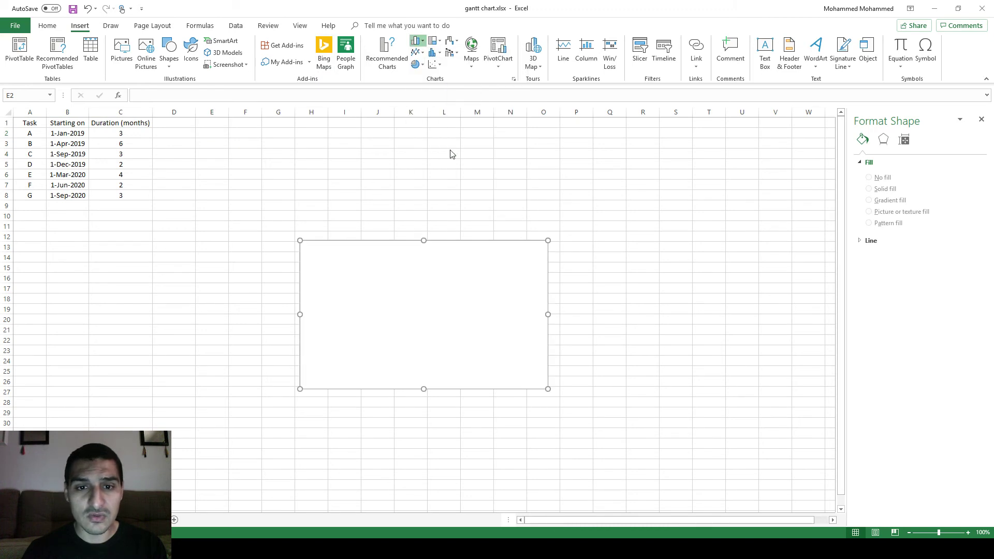
left_click_drag(298, 239, 203, 151)
Add a data series named "starting date" to the empty chart, using the dates in B2:B8 as its values.
right_click(310, 249)
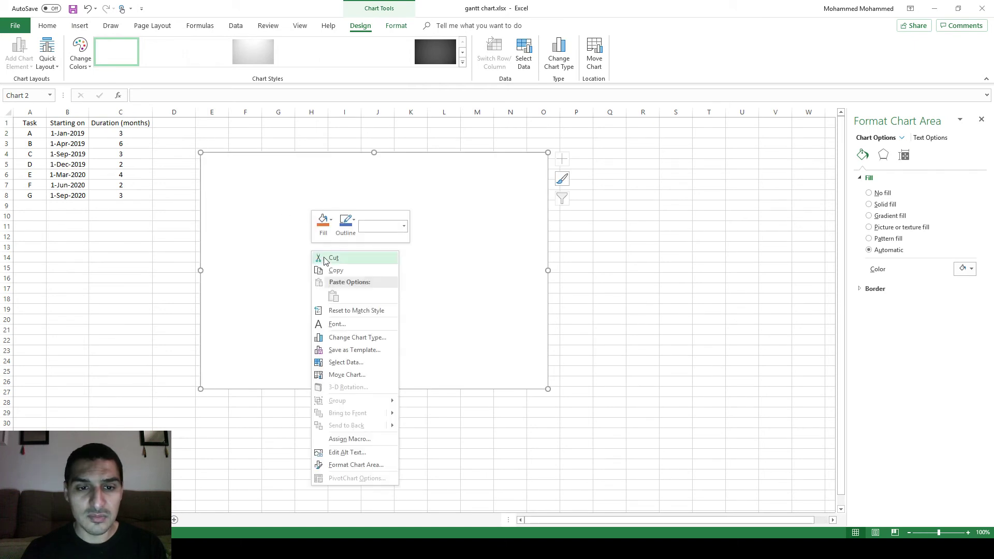
left_click(347, 362)
key("alt+a")
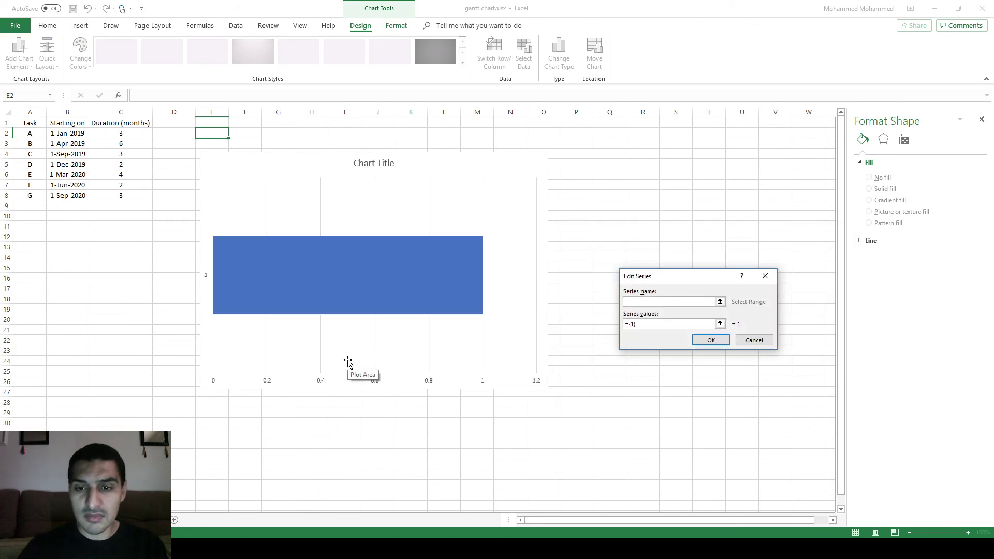
type("starting date")
key("Tab")
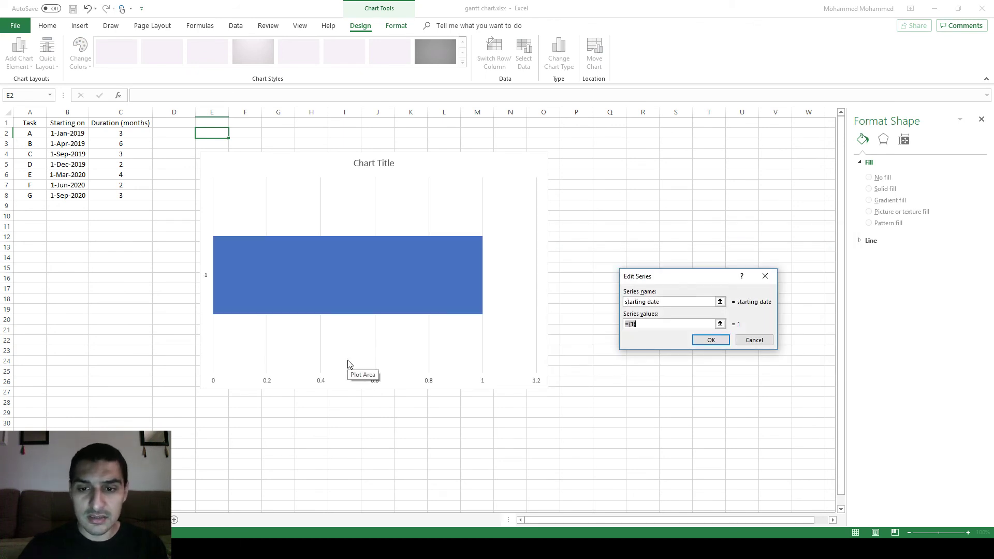
key("Left")
key("Left")
key("Left")
key("Left")
key("Right")
key("shift+Down")
key("shift+Down")
key("shift+Down")
key("shift+Down")
key("shift+Down")
key("shift+Down")
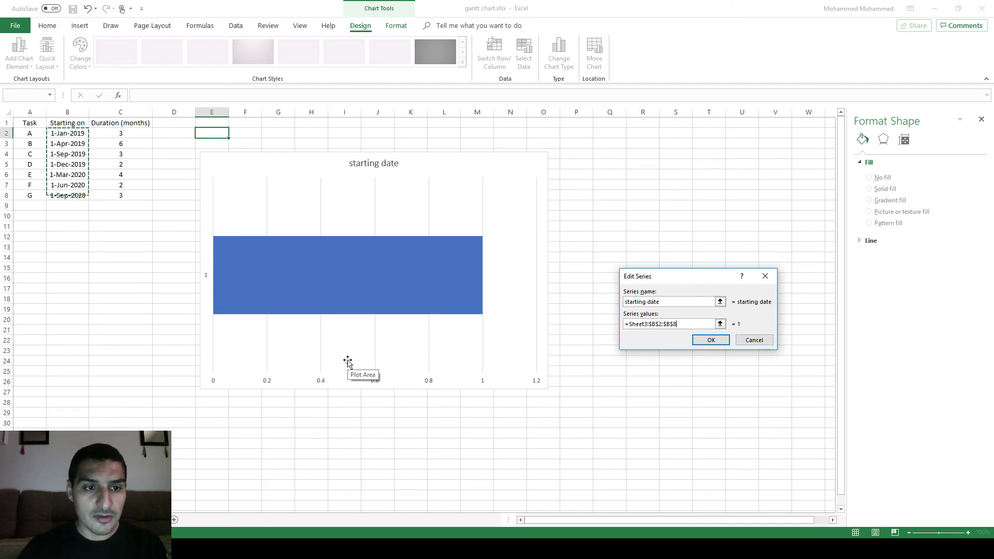
key("Return")
Set the new chart's category axis labels to the tasks in A2:A8 and apply the data source changes.
key("Tab")
key("Tab")
key("Tab")
key("Tab")
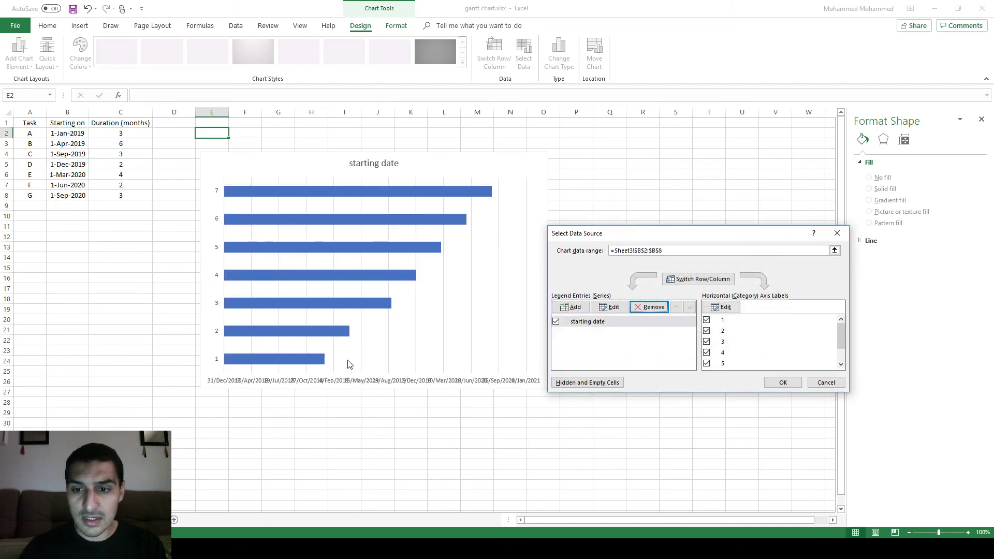
key("Return")
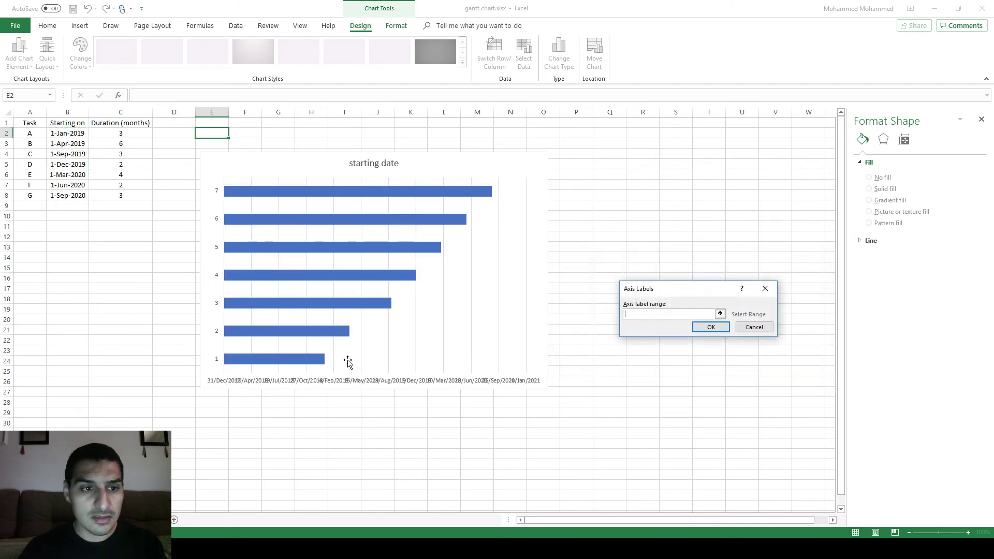
key("Left")
key("Left")
key("Left")
key("Left")
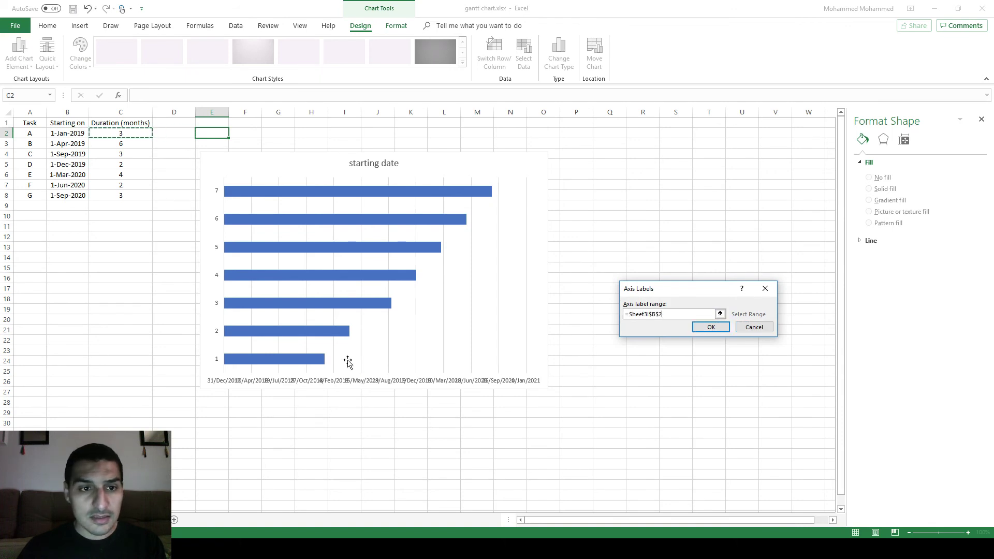
key("shift+Down")
key("shift+Down")
key("shift+Down")
key("shift+Down")
key("shift+Down")
key("shift+Down")
key("Return")
key("Tab")
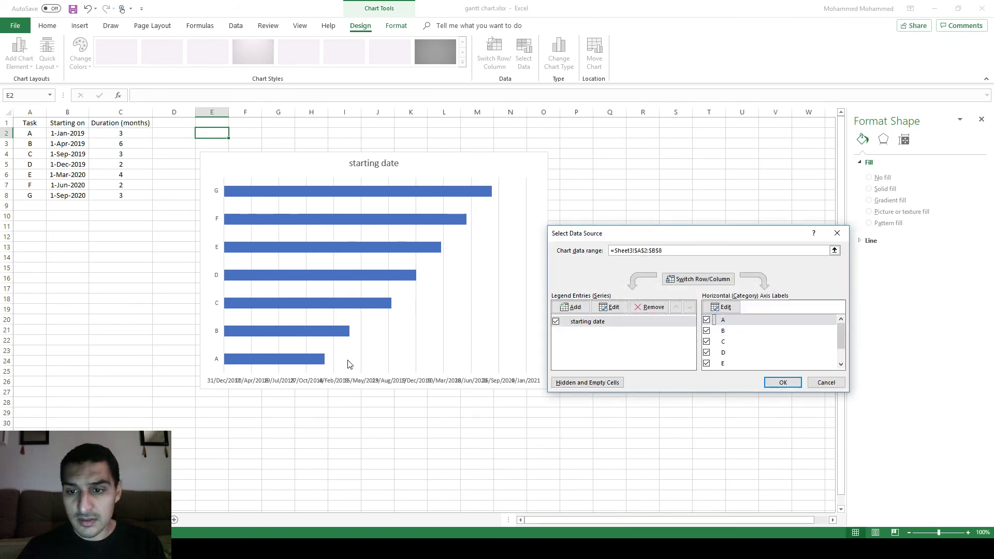
left_click(783, 383)
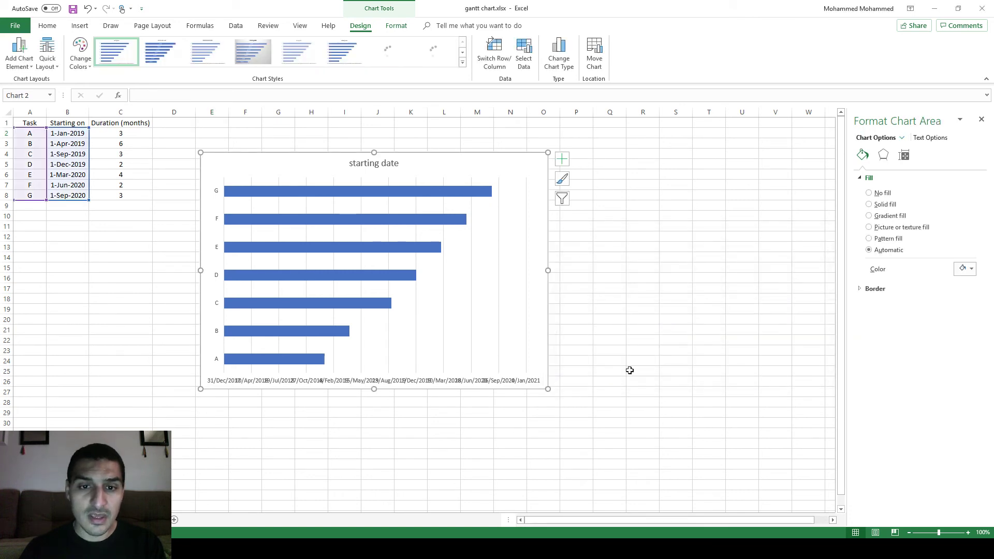
Set the minimum bound of the chart's date axis to 1/1/2019.
left_click(163, 274)
left_click(151, 257)
right_click(151, 257)
key("Escape")
left_click(315, 387)
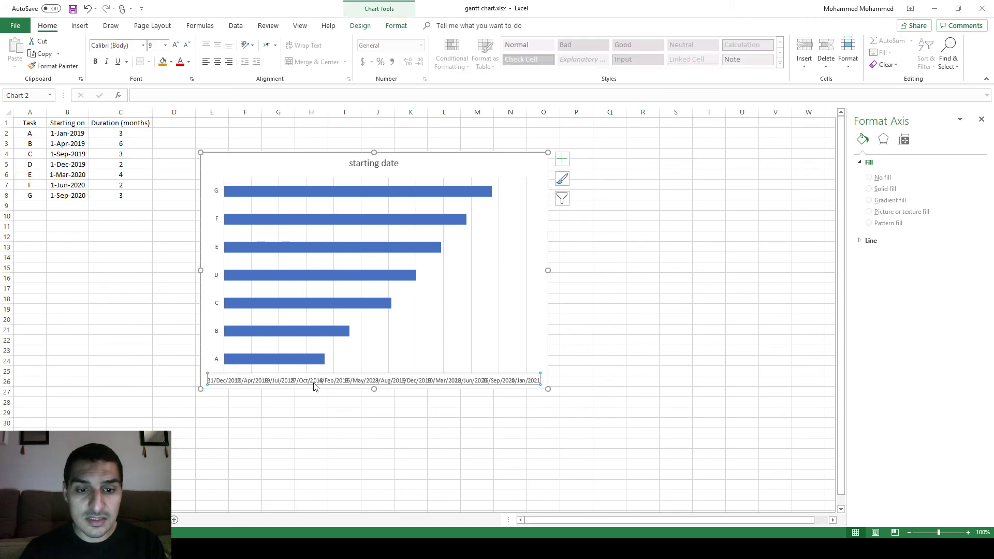
double_click(932, 202)
type("11/")
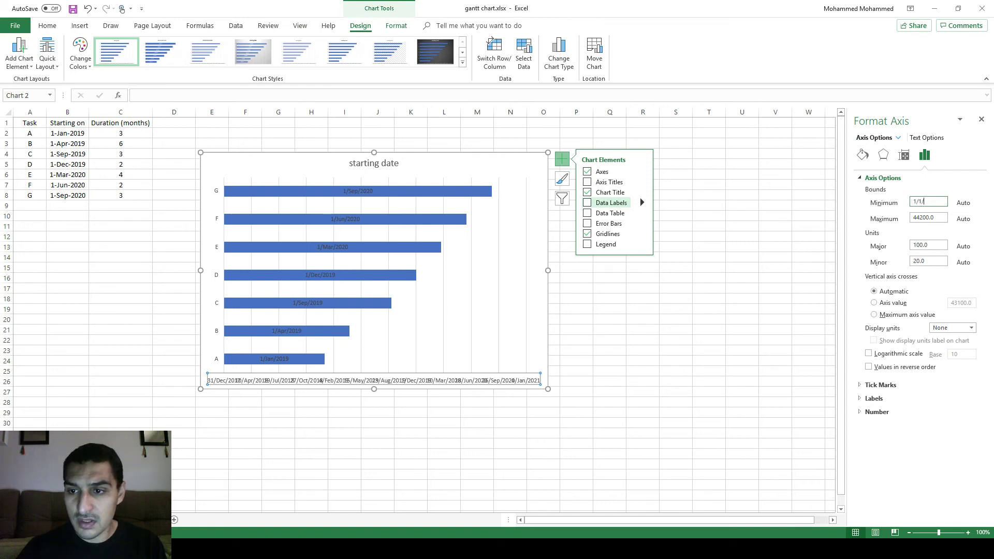
type("2019")
key("Return")
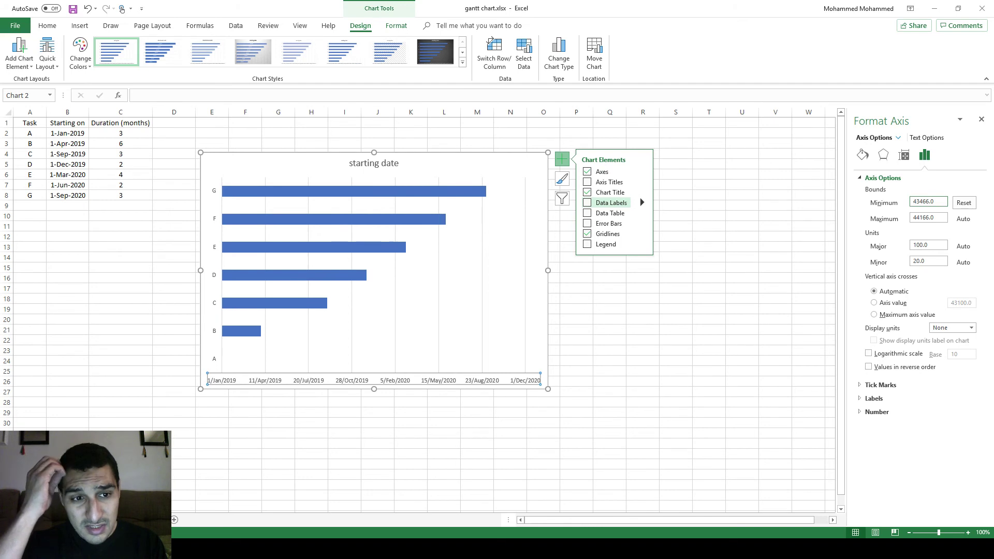
Delete the "starting date" chart title and move the chart below the task table, starting at about row 11.
left_click(371, 166)
key("Delete")
left_click_drag(215, 158, 91, 228)
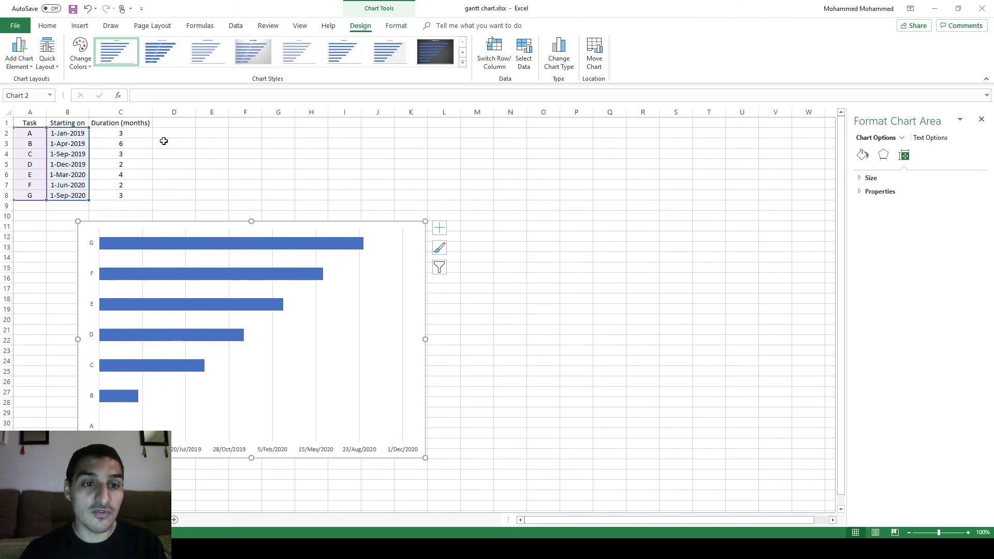
Add a second data series named "tasks" to the chart, using the month durations in C2:C8 as its values.
left_click(370, 360)
right_click(386, 365)
key("Escape")
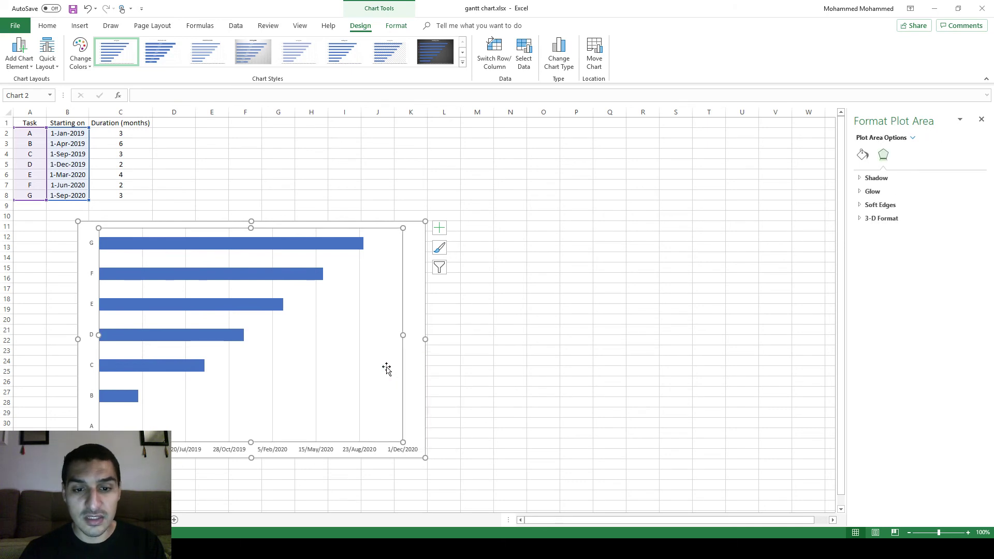
left_click(385, 367)
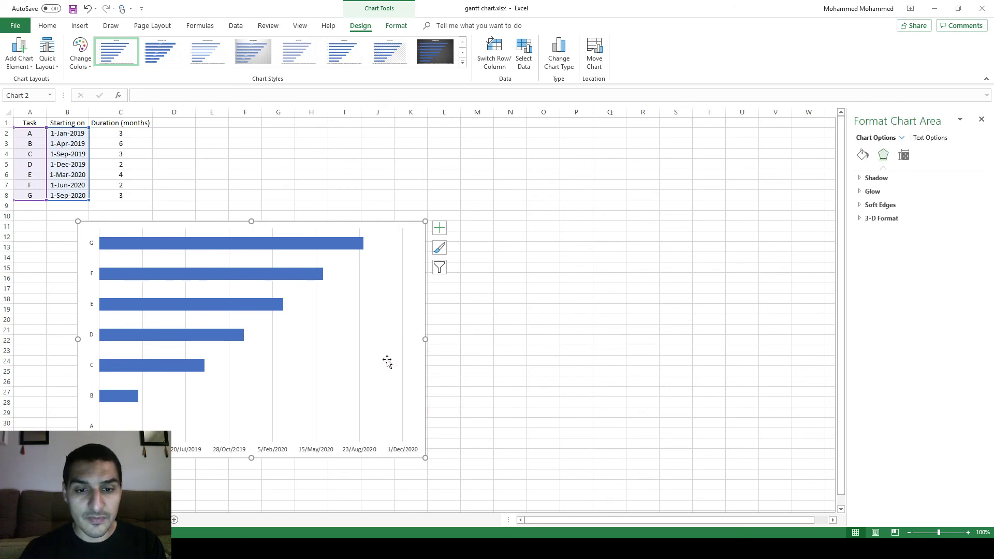
right_click(388, 361)
left_click(417, 418)
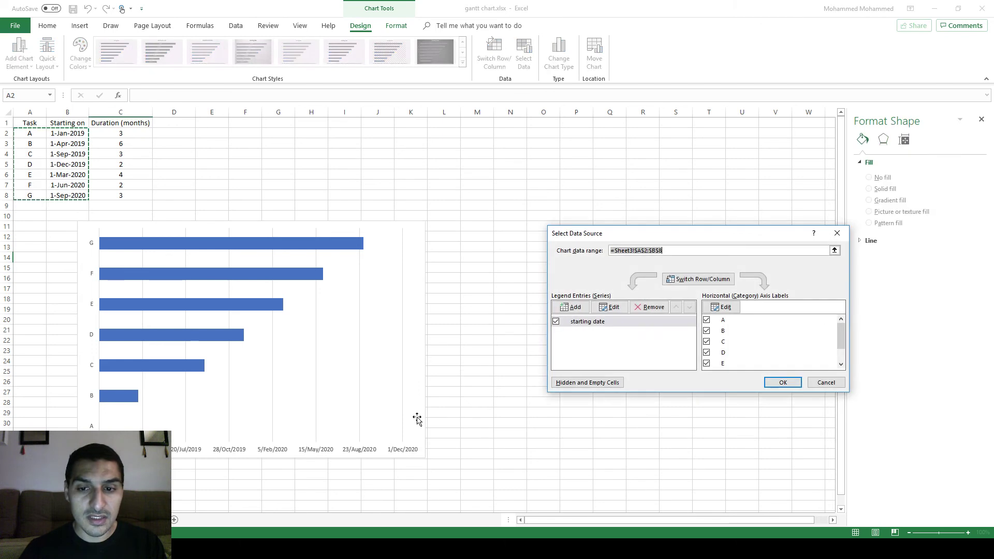
left_click(572, 306)
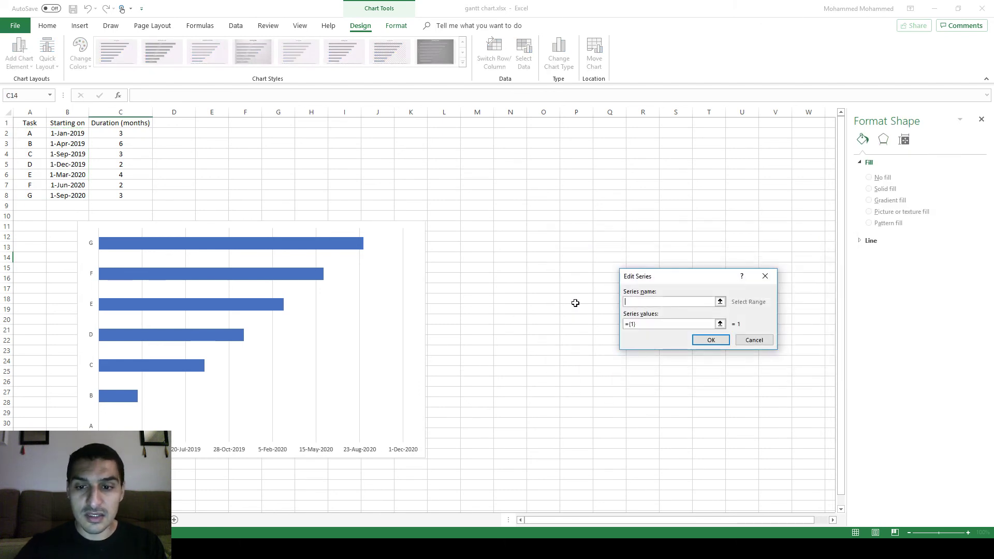
type("tasks")
key("Tab")
key("Left")
key("Left")
key("Up")
key("Up")
key("Up")
key("Up")
key("Up")
key("Up")
key("Up")
key("Up")
key("Up")
key("Up")
key("Up")
key("Up")
key("Up")
key("Right")
key("Down")
key("Right")
key("ctrl+shift+Down")
key("Return")
Set the category axis labels to the task names in A2:A8 and apply the data source changes.
key("Tab")
key("Tab")
key("Tab")
key("Return")
key("Left")
key("Left")
key("Up")
key("Up")
key("Up")
key("Up")
key("Up")
key("Up")
key("Up")
key("Up")
key("Up")
key("Up")
key("Up")
key("Up")
key("Up")
key("Down")
key("ctrl+shift+Down")
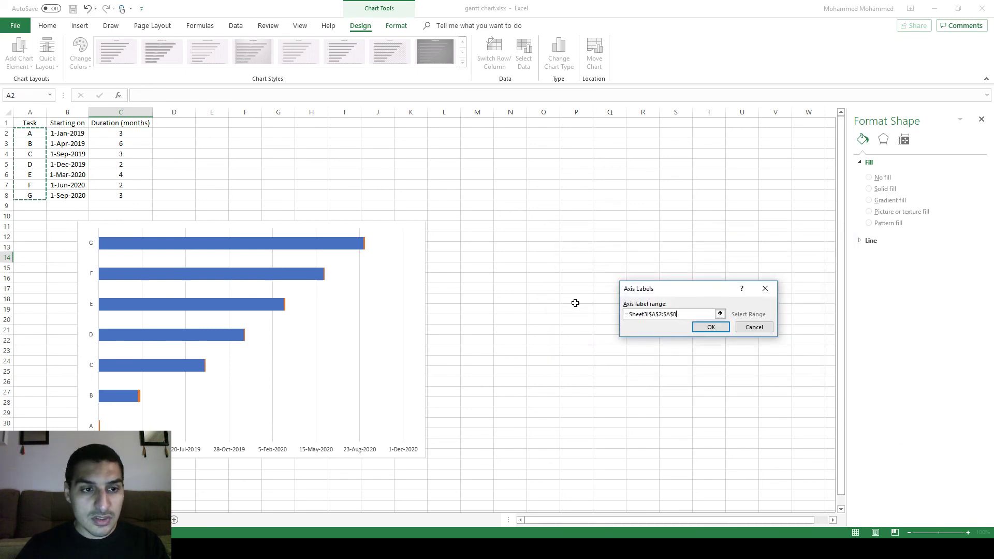
key("Return")
key("Tab")
key("Tab")
key("Tab")
key("Tab")
key("Return")
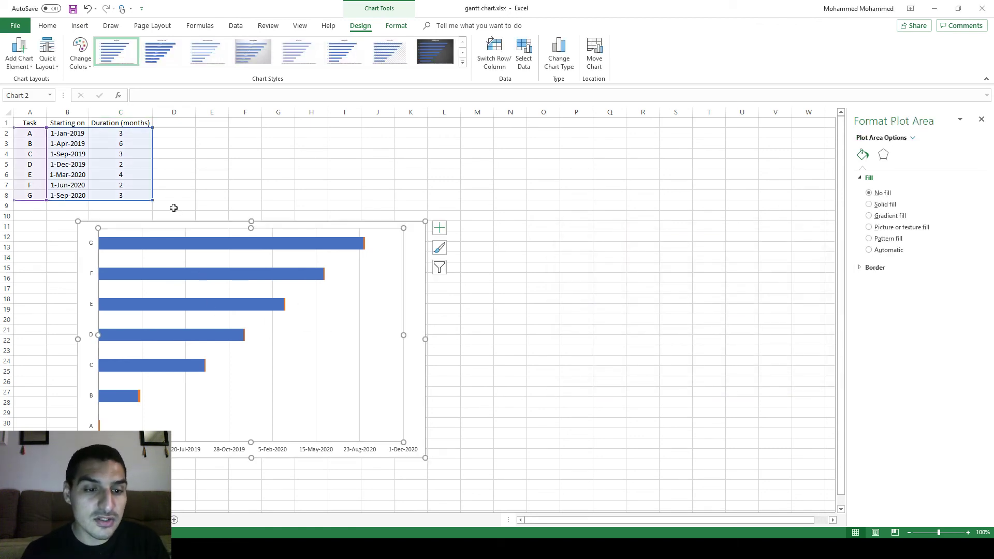
Convert the month durations to days in D2:D8 with =C2*30 and make that range the values of the "tasks" series.
left_click(129, 134)
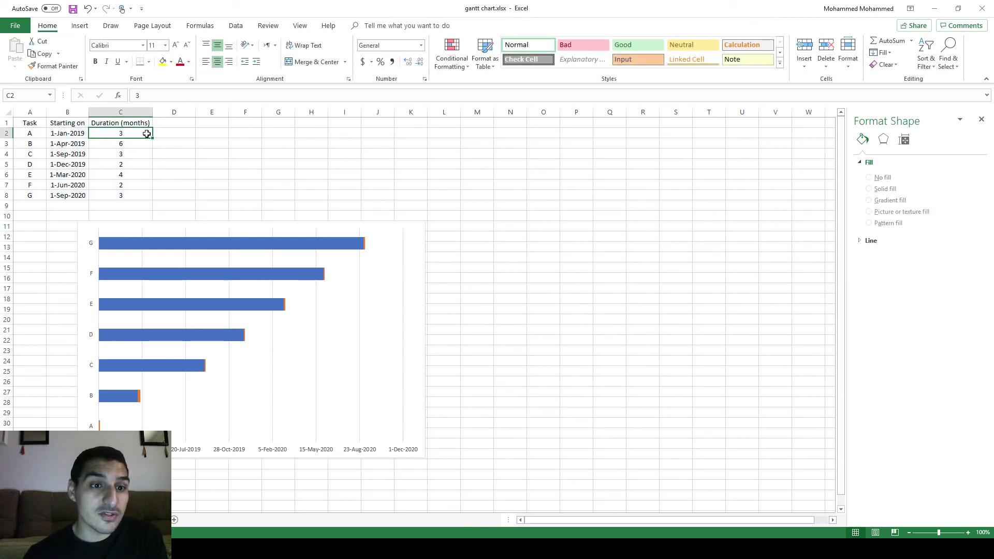
key("Up")
key("Right")
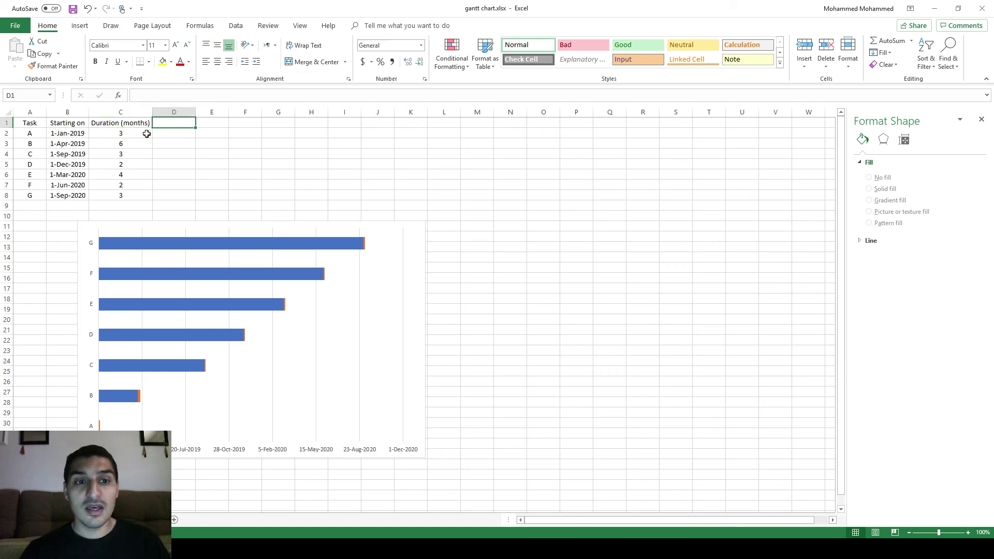
key("Down")
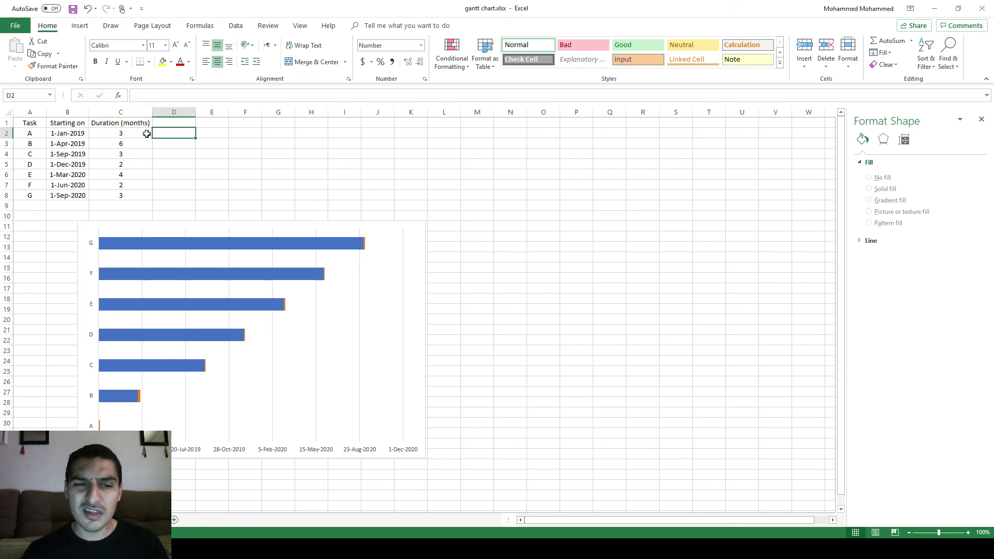
type("=C2*30")
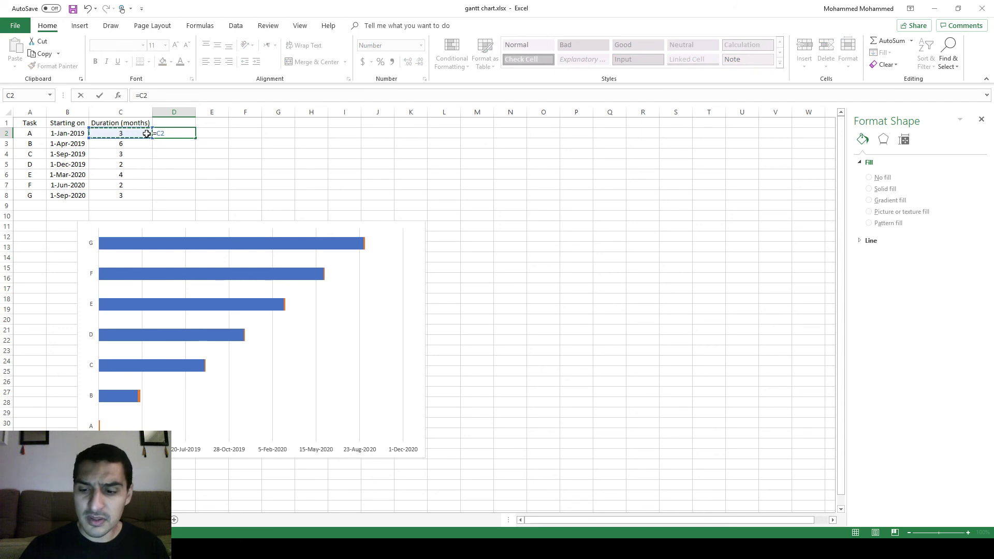
key("Return")
key("Up")
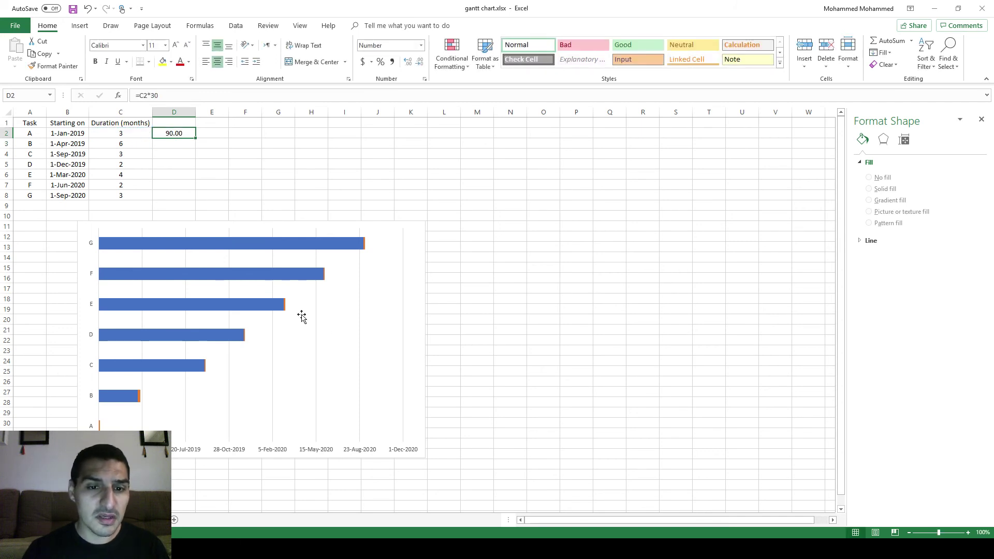
left_click_drag(195, 137, 188, 200)
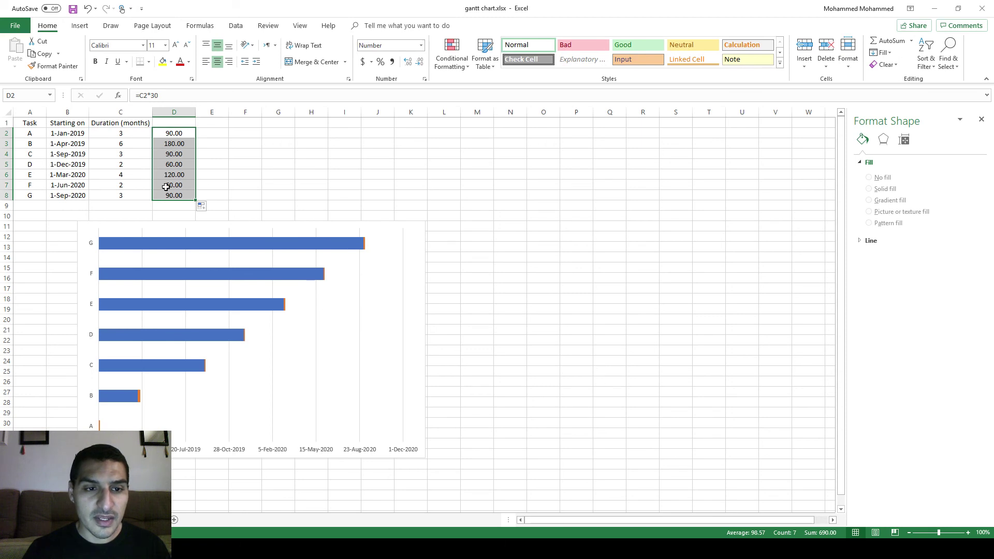
left_click(324, 274)
left_click_drag(154, 184, 174, 185)
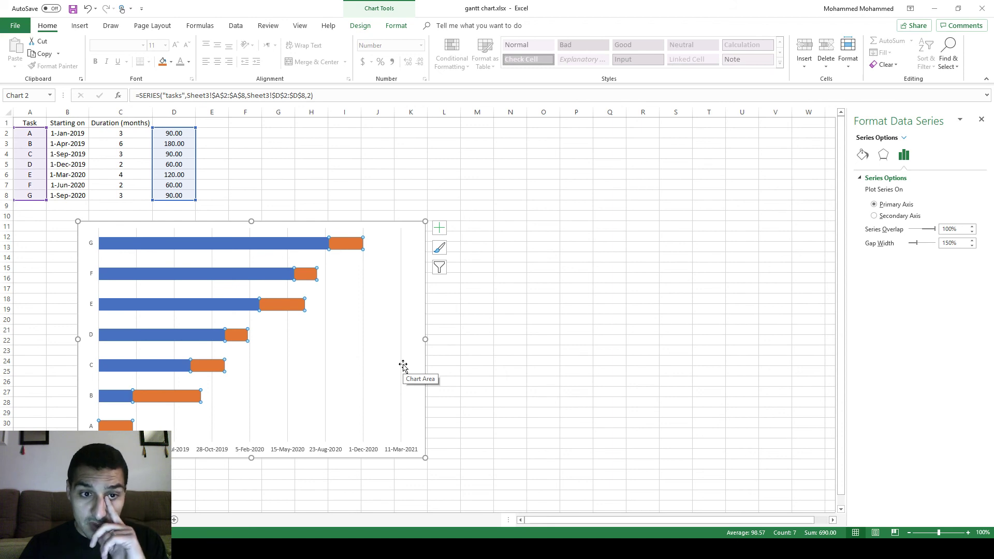
Calculate task A's end date in F2 with the formula =EDATE(B2,C2).
left_click(212, 143)
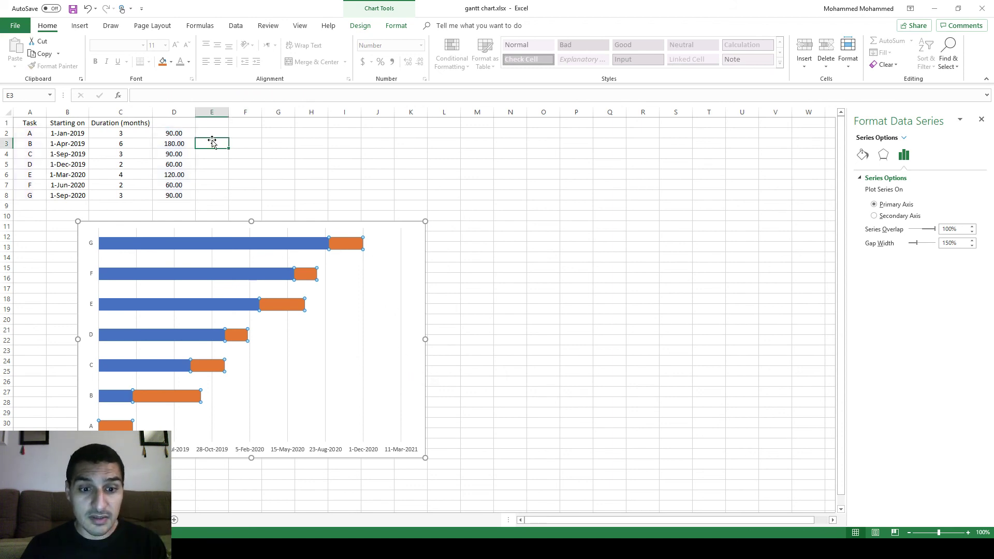
key("Up")
key("Right")
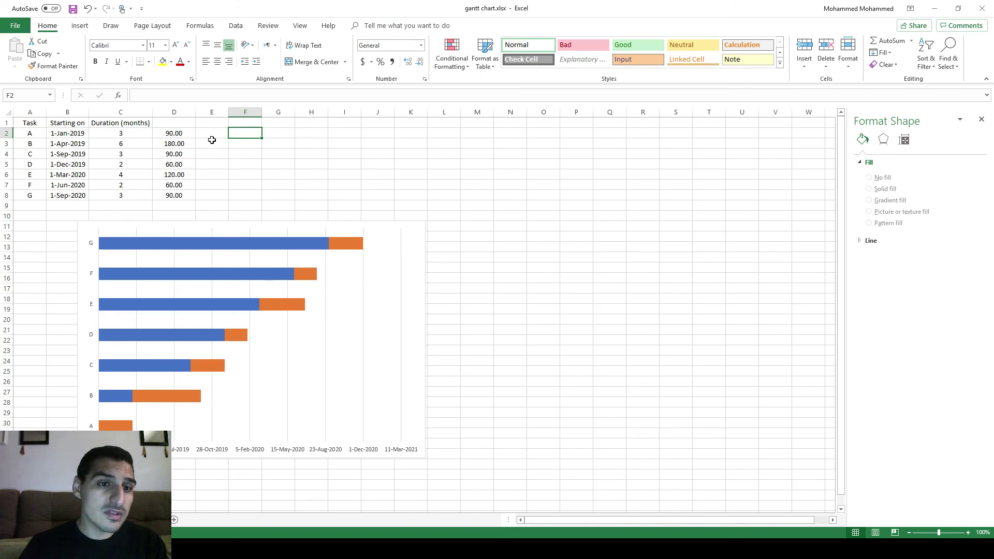
type("=")
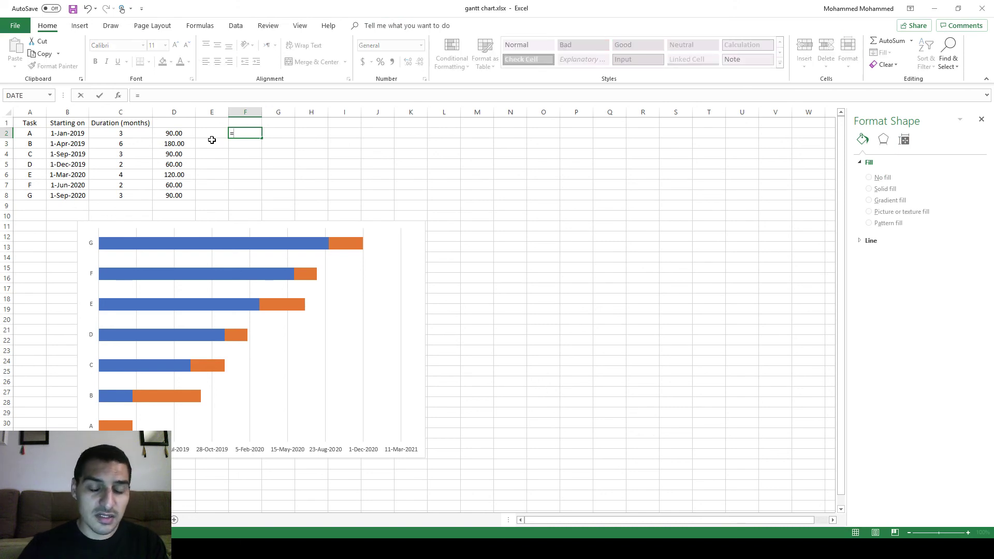
type("edate")
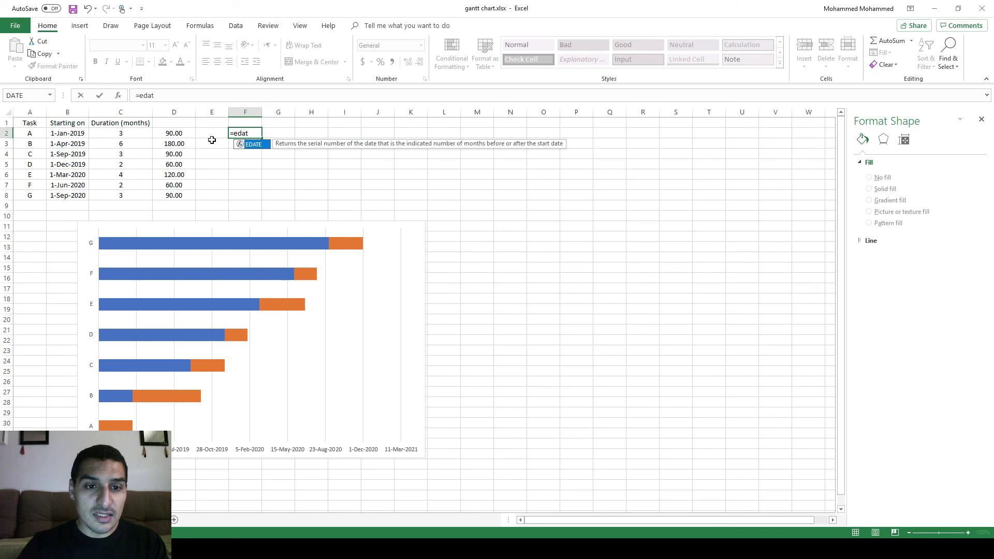
key("Tab")
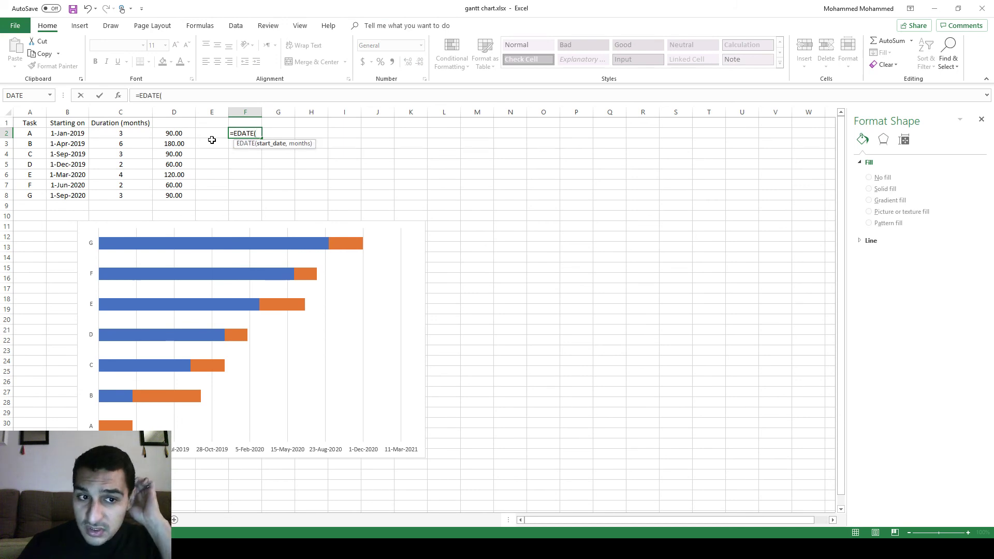
key("Left")
key("Left")
key("Left")
key("Left")
key("Left")
key("Right")
type(",")
key("Left")
key("Left")
key("Left")
type(")")
key("Return")
key("Up")
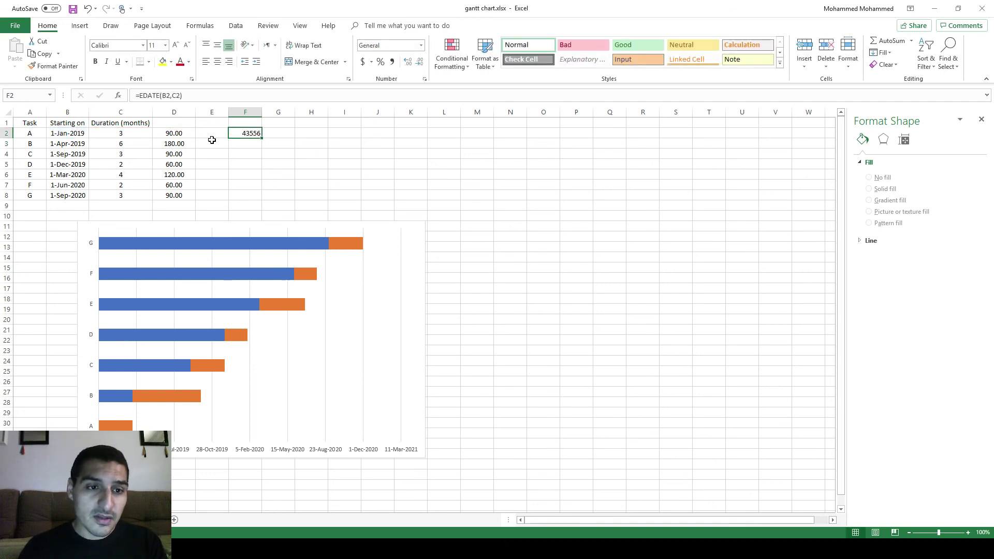
left_click(54, 66)
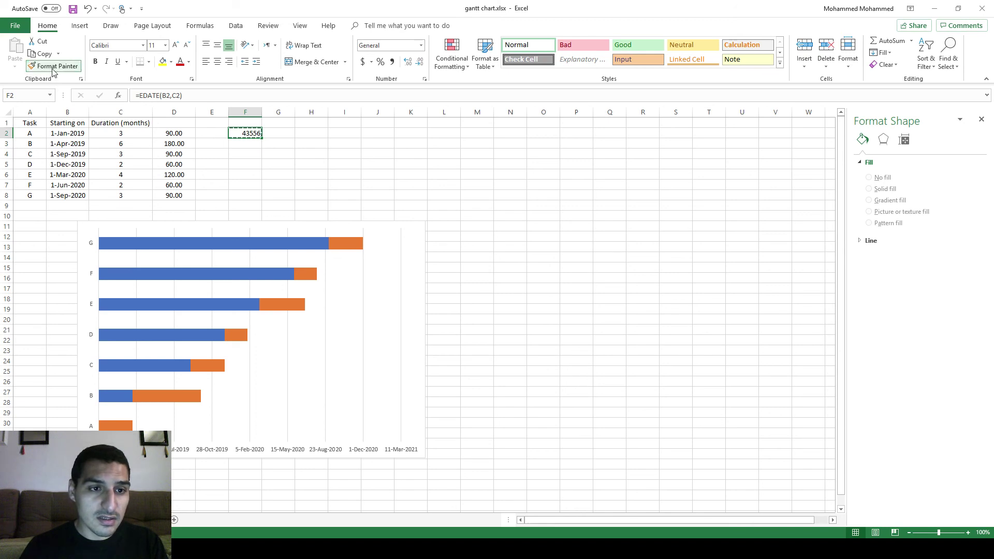
left_click(76, 133)
left_click(75, 133)
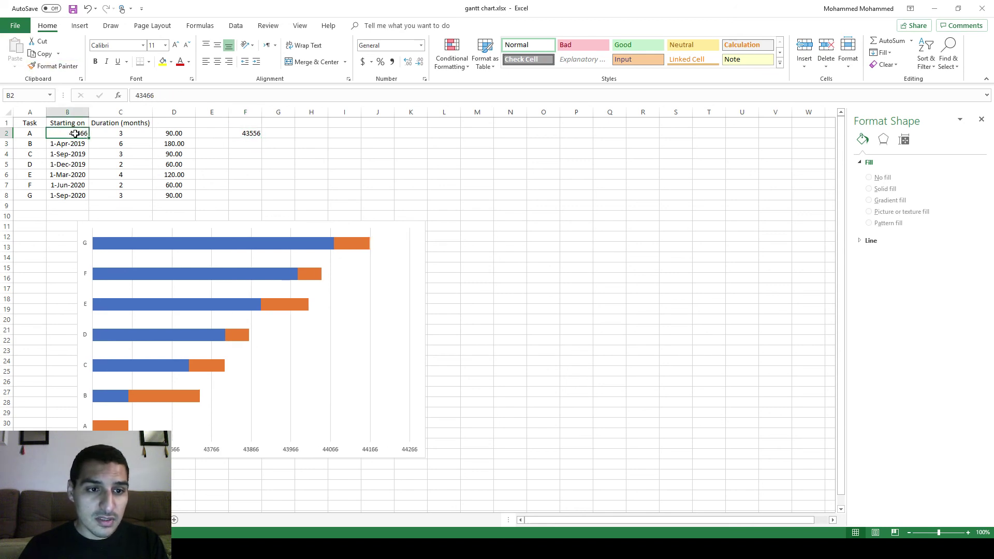
key("ctrl+z")
Copy the date format of B2 to F2 and fill the end-date formula down to F8, widening column F to fit.
left_click(53, 66)
left_click(251, 134)
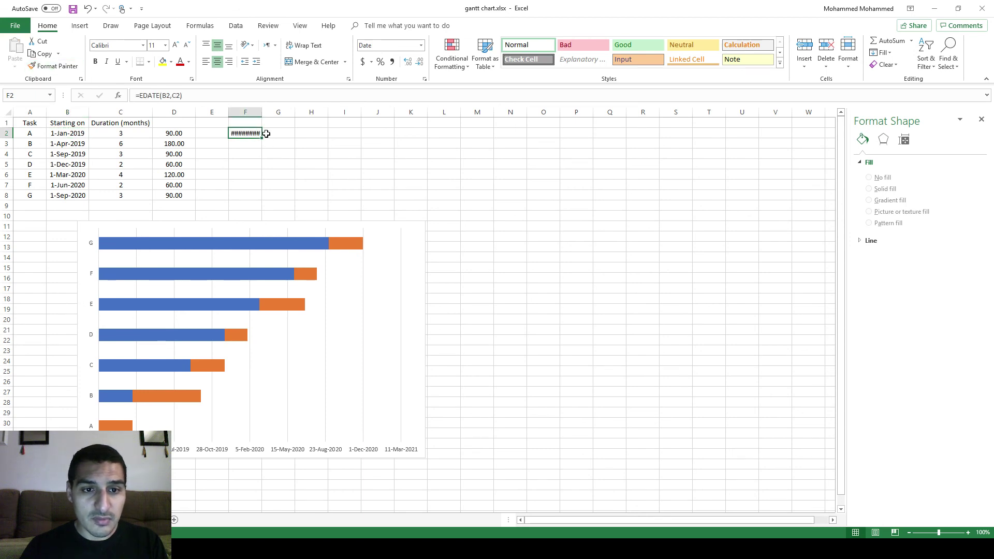
left_click_drag(260, 140, 260, 201)
left_click_drag(262, 112, 272, 112)
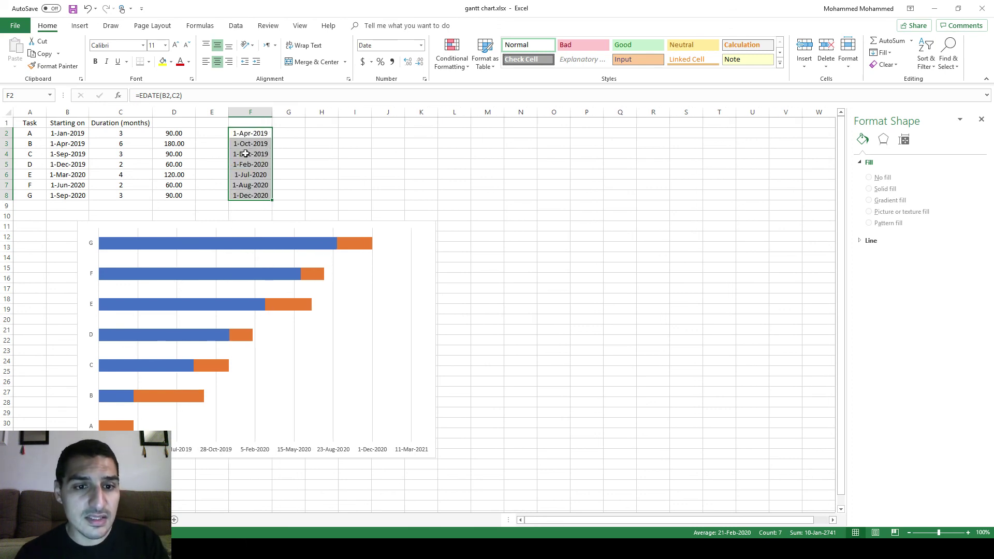
Calculate the exact durations in days in column E with =F2-B2, filled from E2 down to E8.
key("Left")
type("=")
key("Right")
type("-")
key("Left")
key("Left")
key("Left")
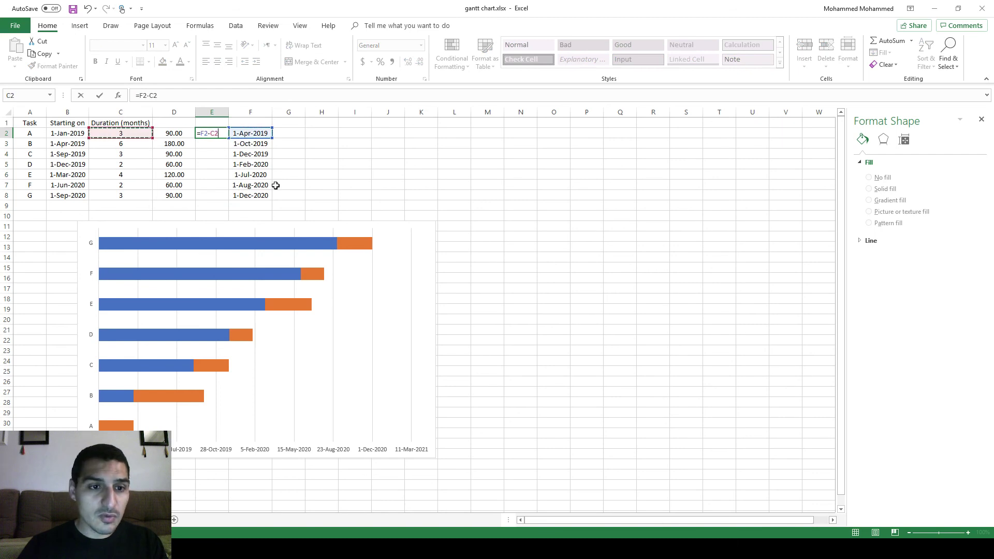
key("Return")
key("Up")
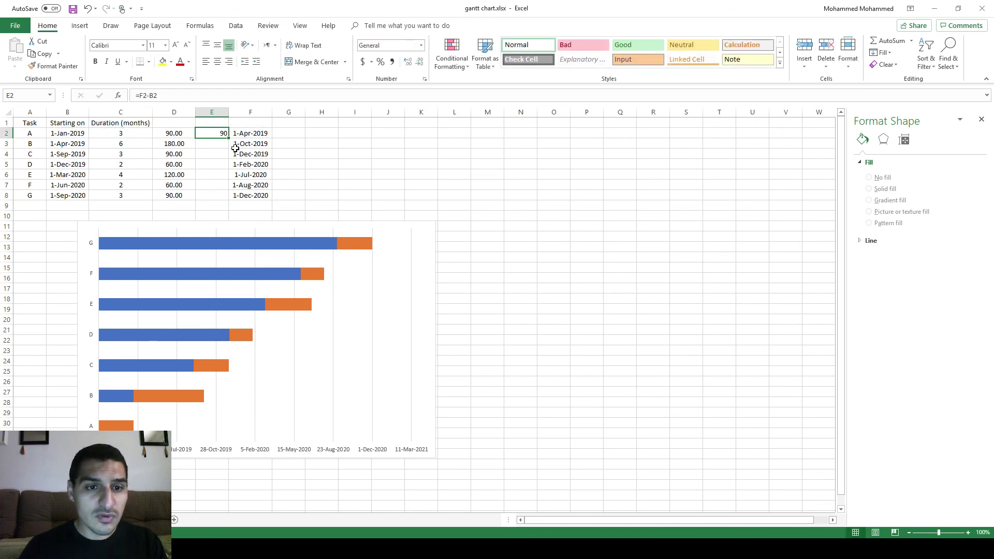
left_click_drag(228, 138, 228, 201)
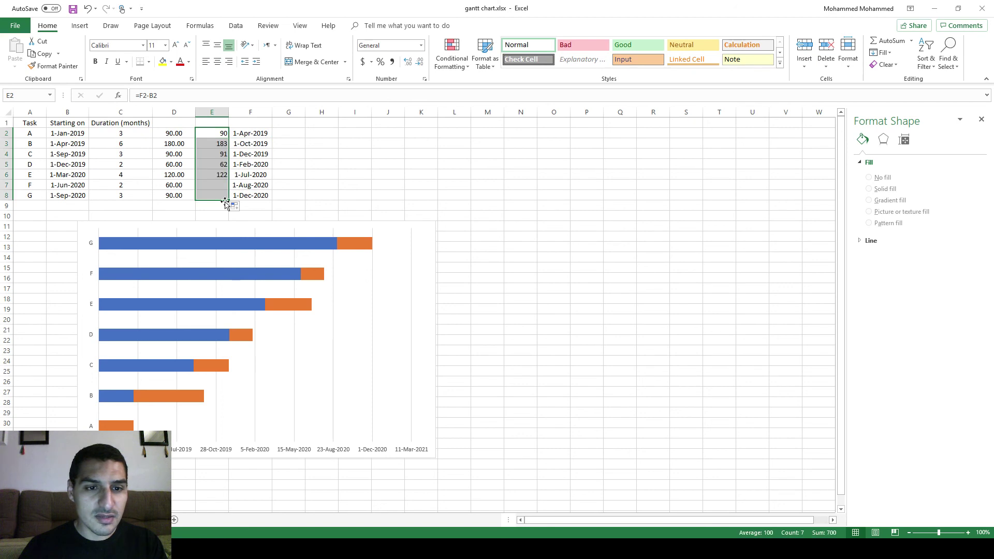
Change the values of the "tasks" series to the exact day counts in E2:E8.
left_click(217, 144)
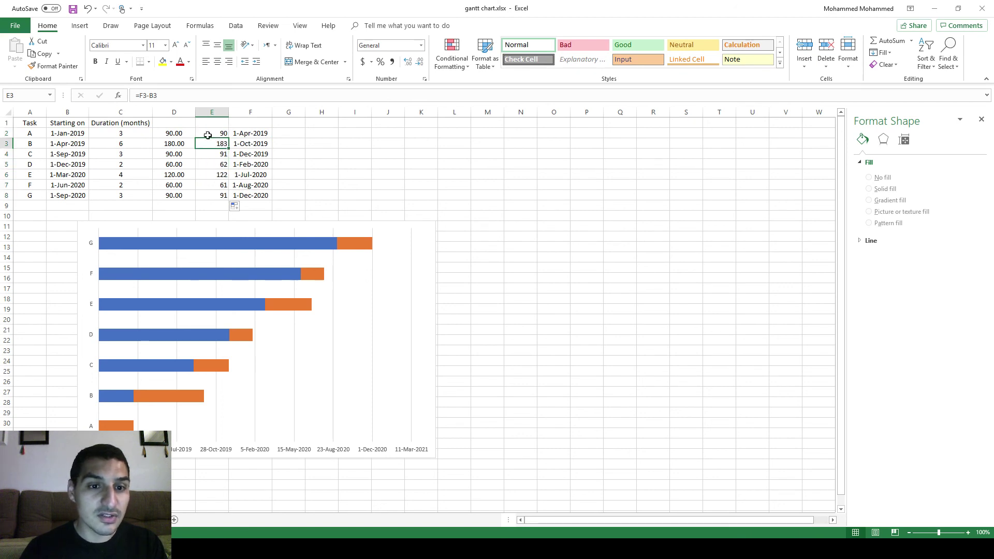
left_click(187, 146)
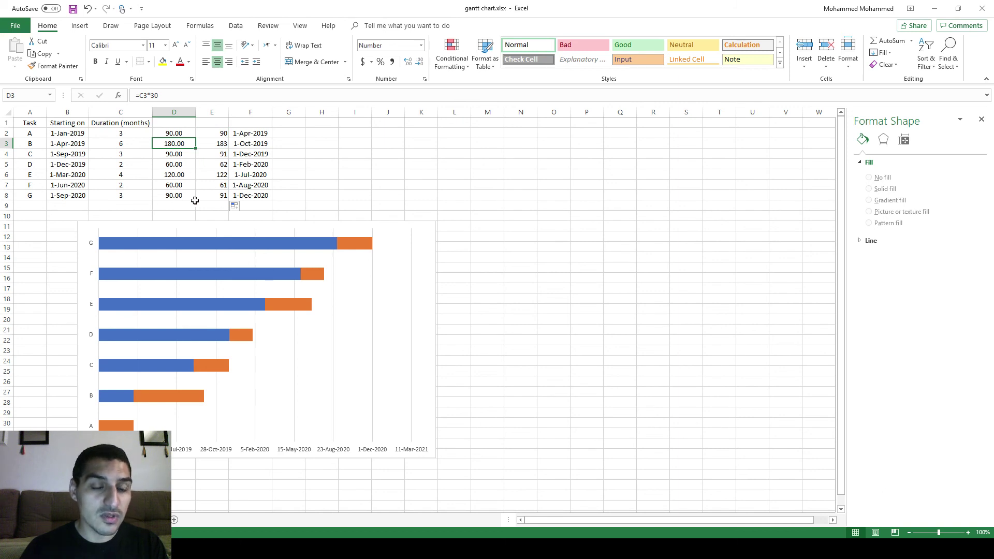
left_click_drag(261, 131, 260, 199)
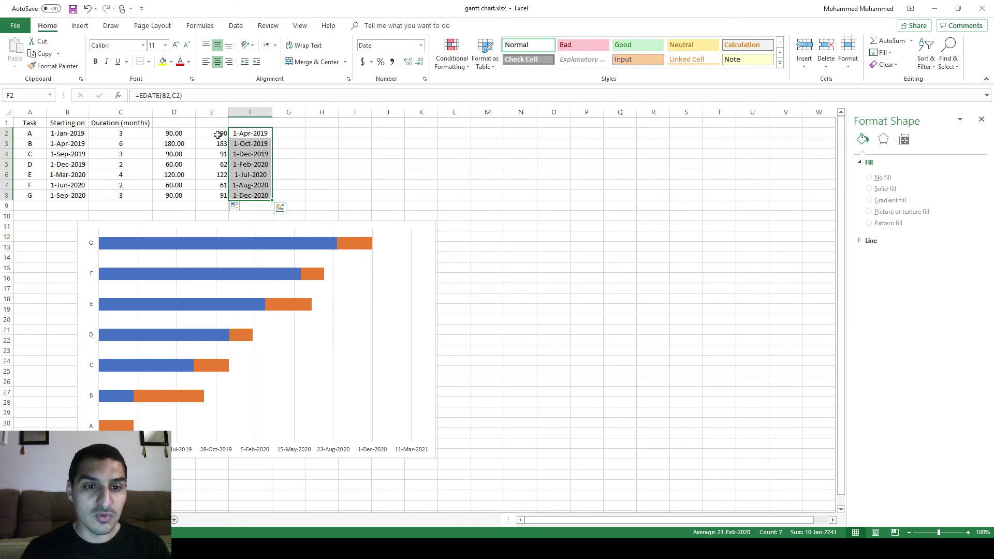
left_click(353, 247)
left_click_drag(198, 164, 214, 164)
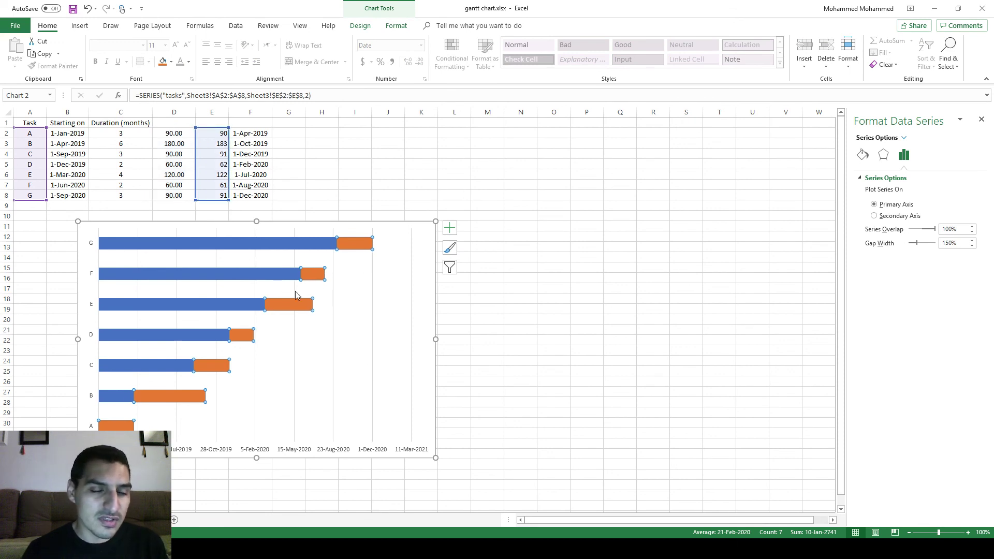
Set the fill of the "starting date" series to No fill so only the task bars show.
left_click(274, 246)
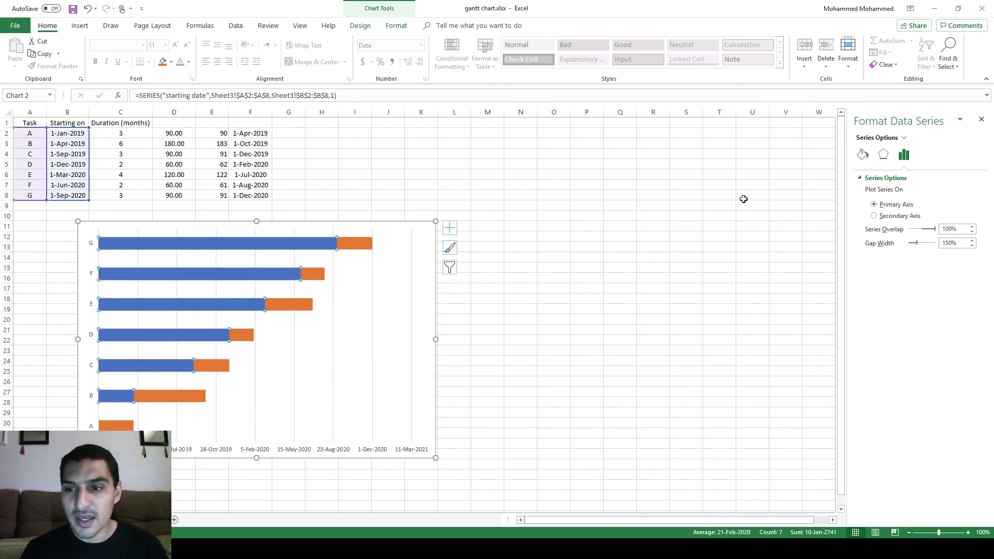
left_click(862, 155)
left_click(869, 193)
left_click(507, 207)
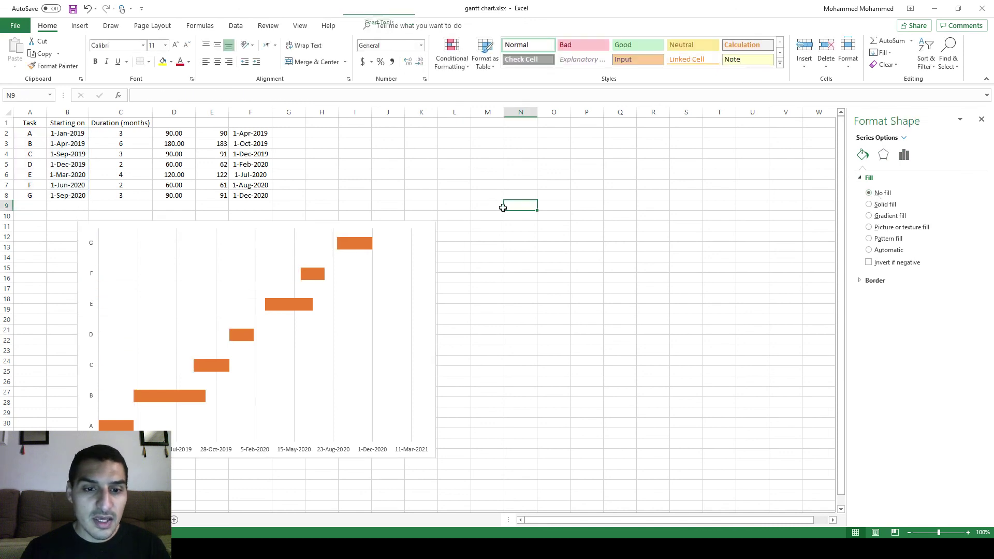
Widen the chart to about column N and select its horizontal date axis.
left_click(383, 316)
left_click_drag(436, 336, 521, 339)
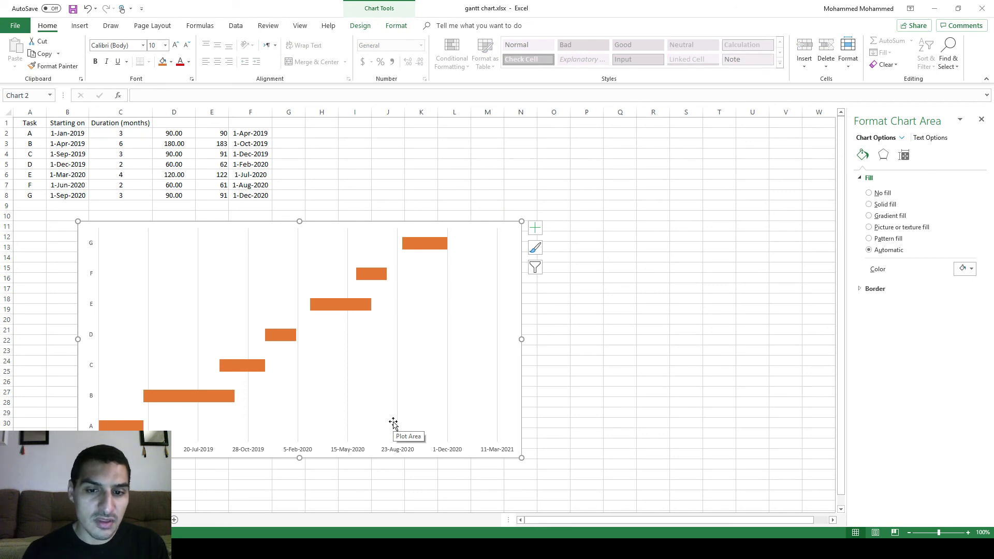
left_click(443, 448)
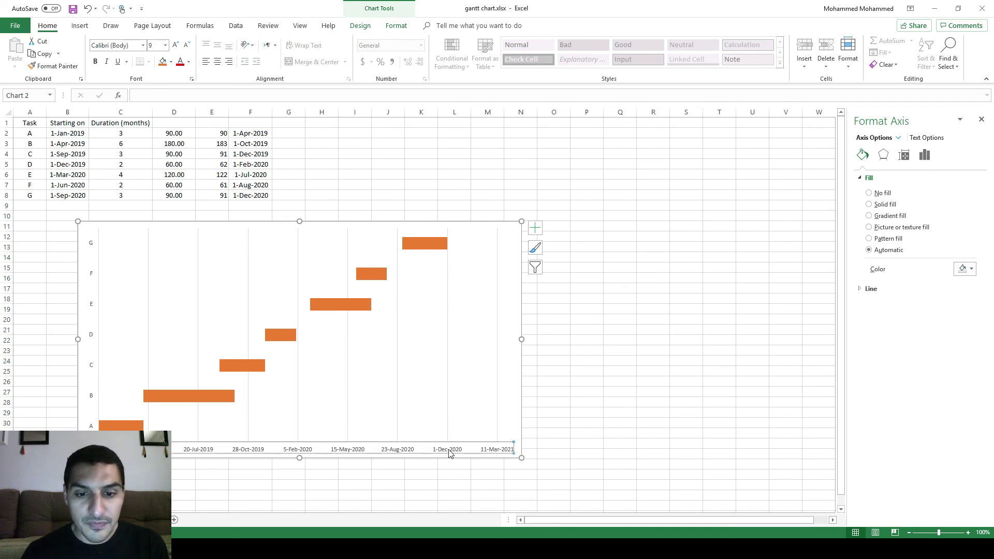